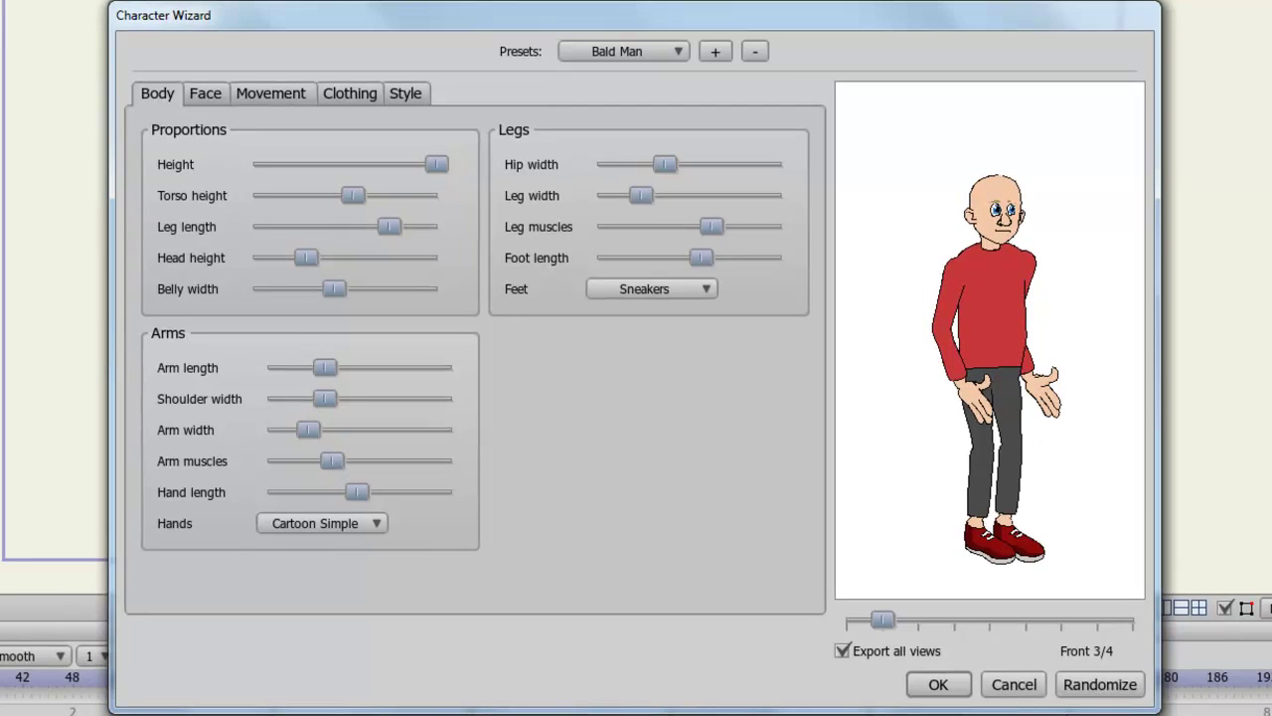
- Try the Girl Curly, Creature and Boy Spiky presets on the character and return to the Bald Man preset
click(669, 51)
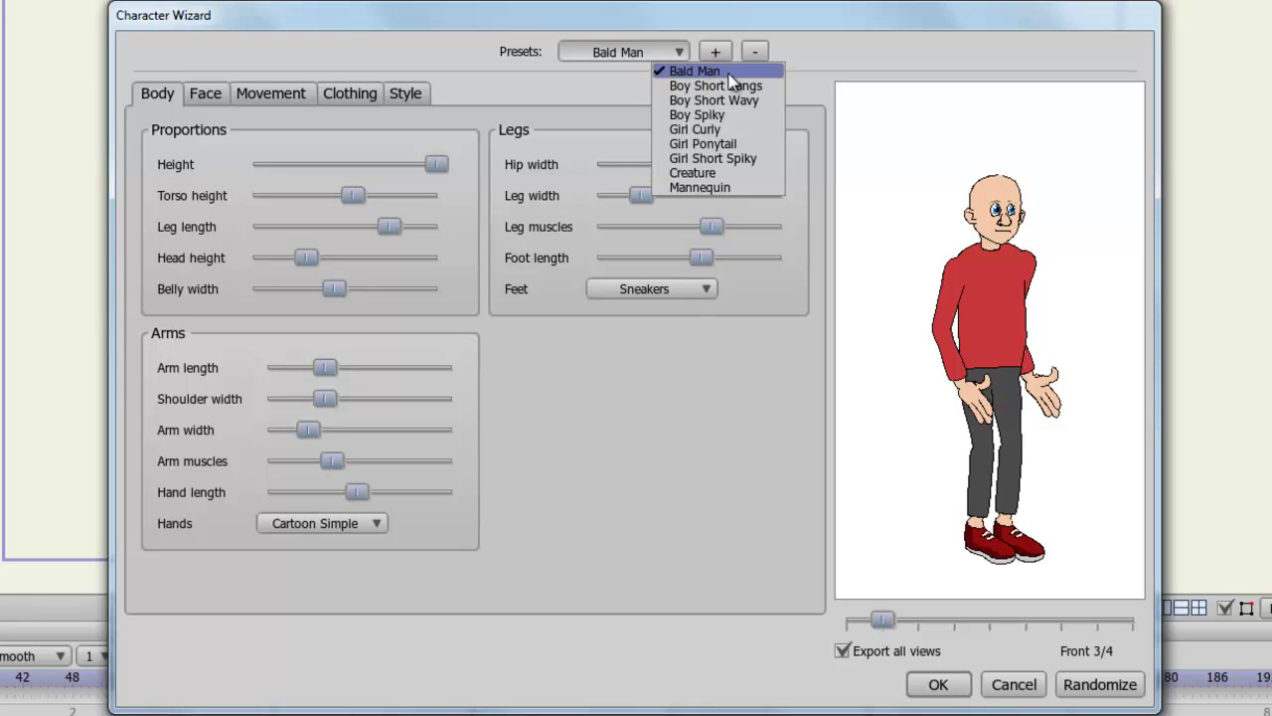
click(737, 129)
click(645, 53)
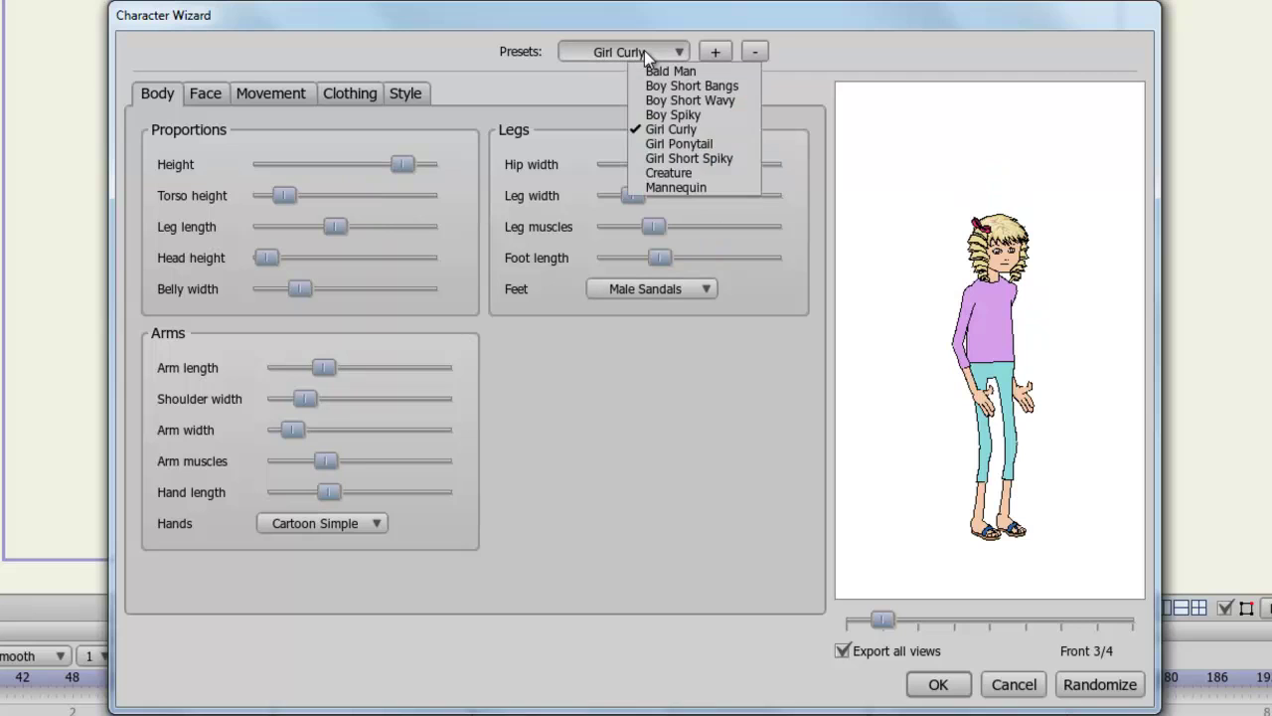
click(682, 173)
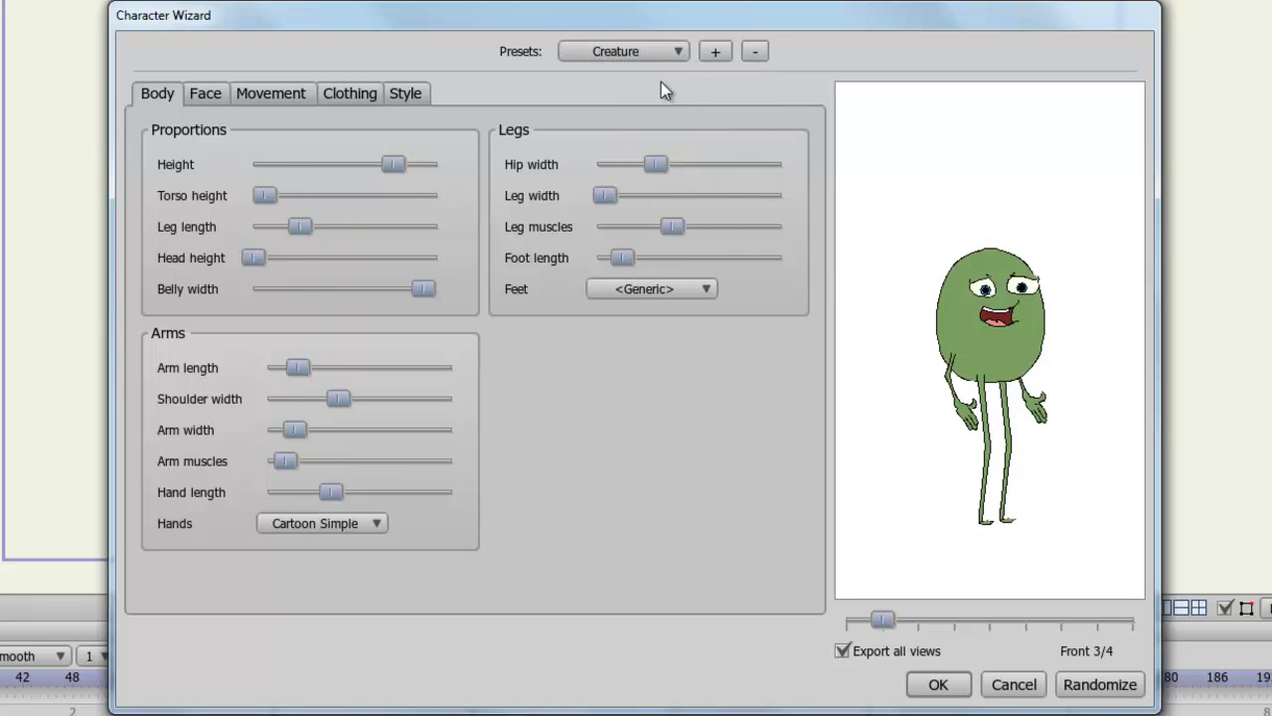
click(656, 51)
click(673, 118)
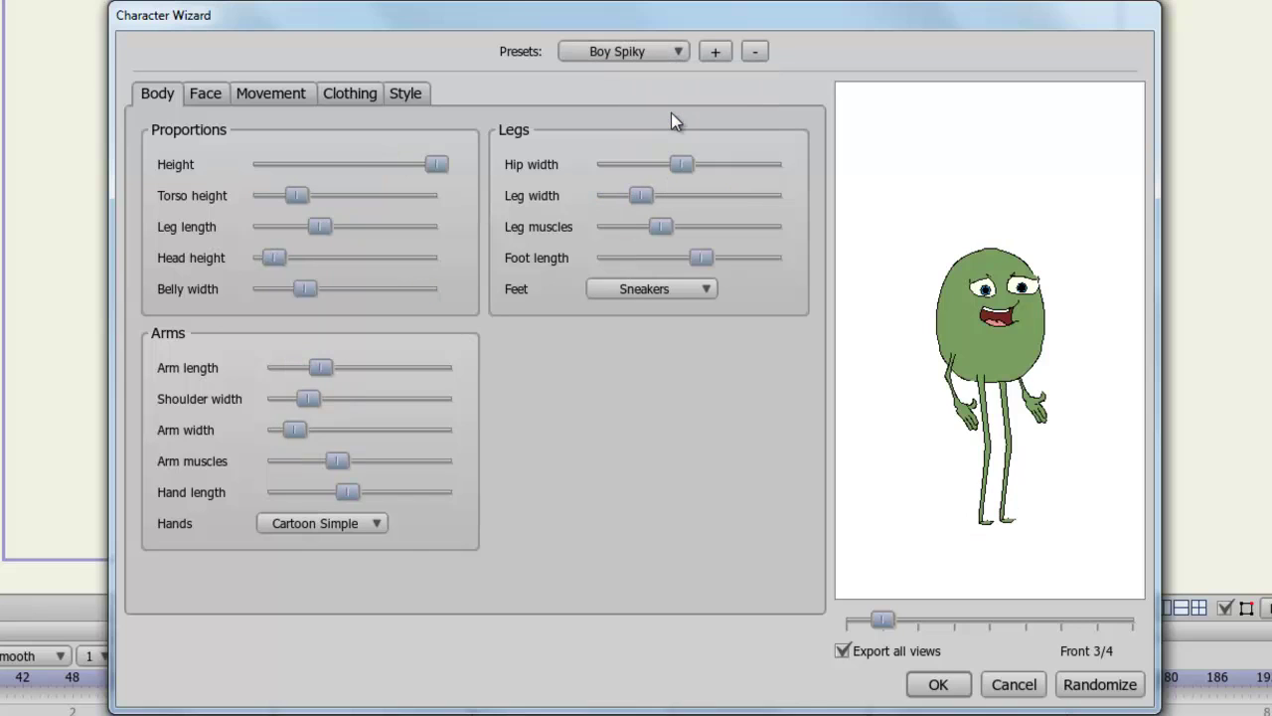
click(658, 53)
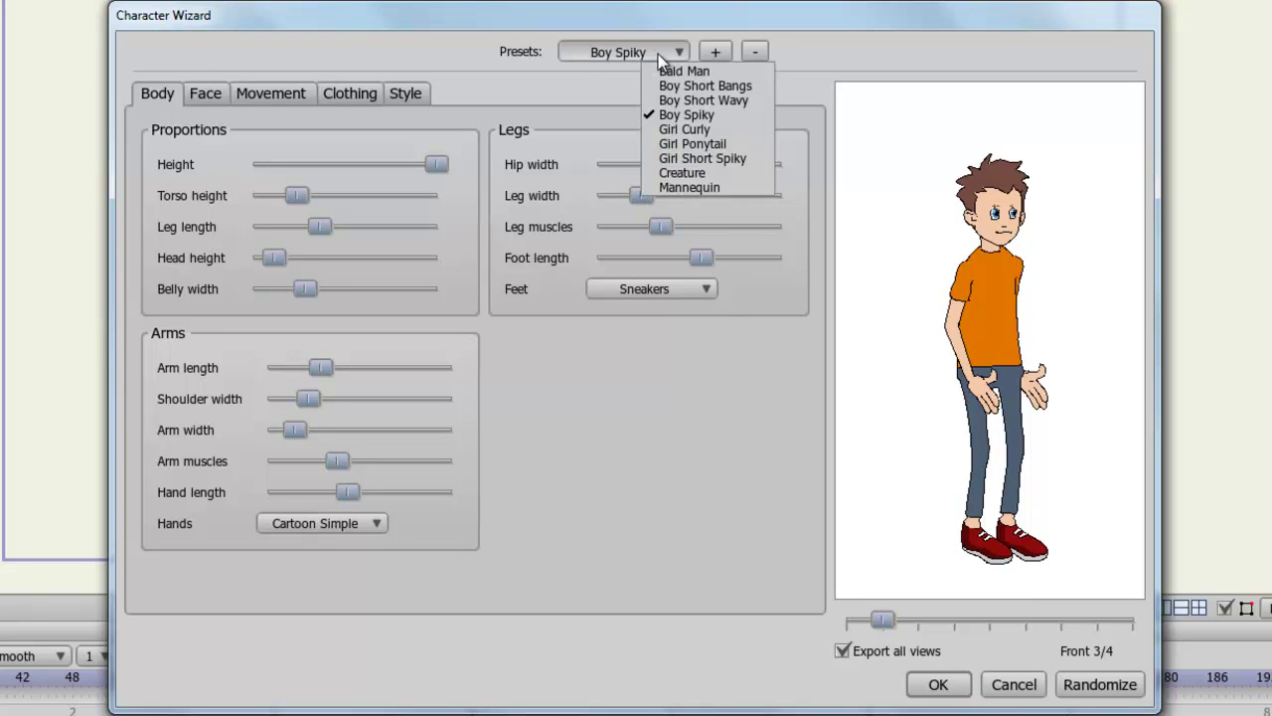
click(671, 73)
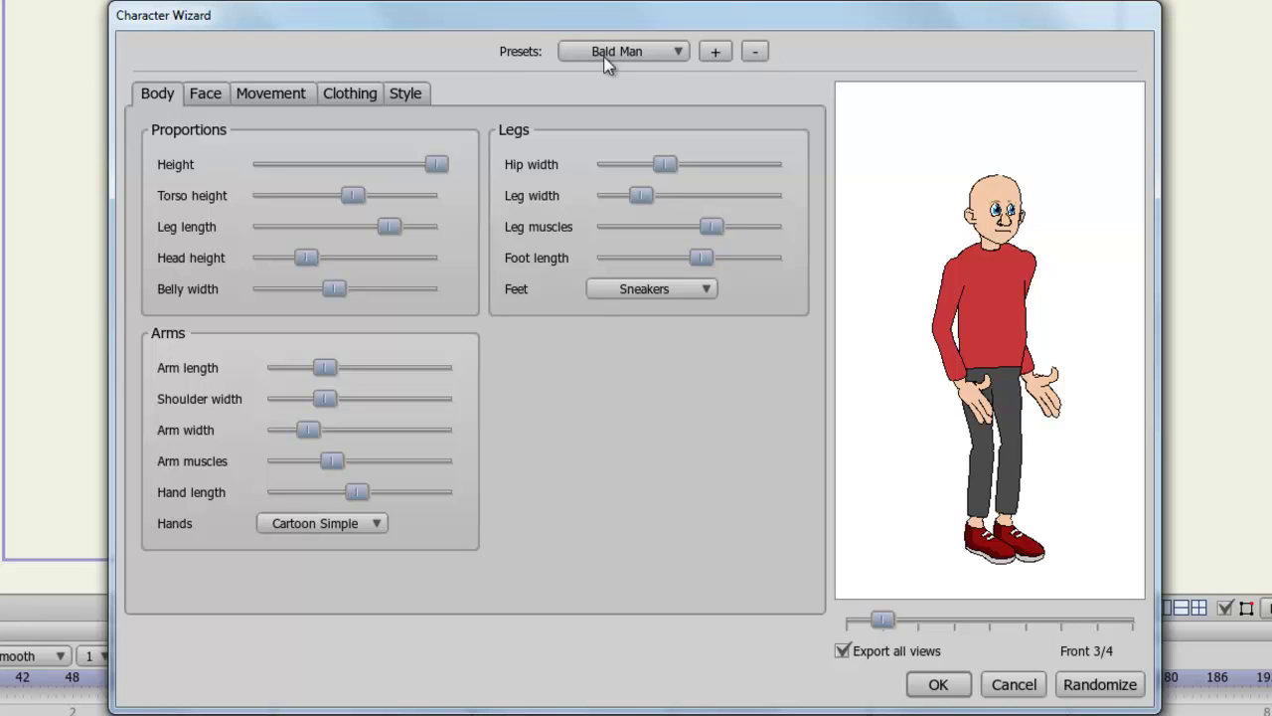
- Adjust the body proportions: slightly reduce height, torso height and leg length, and increase head height and belly width
mouse_move(438, 166)
mouse_down()
mouse_move(374, 166)
mouse_move(416, 165)
mouse_up()
drag(355, 193, 374, 239)
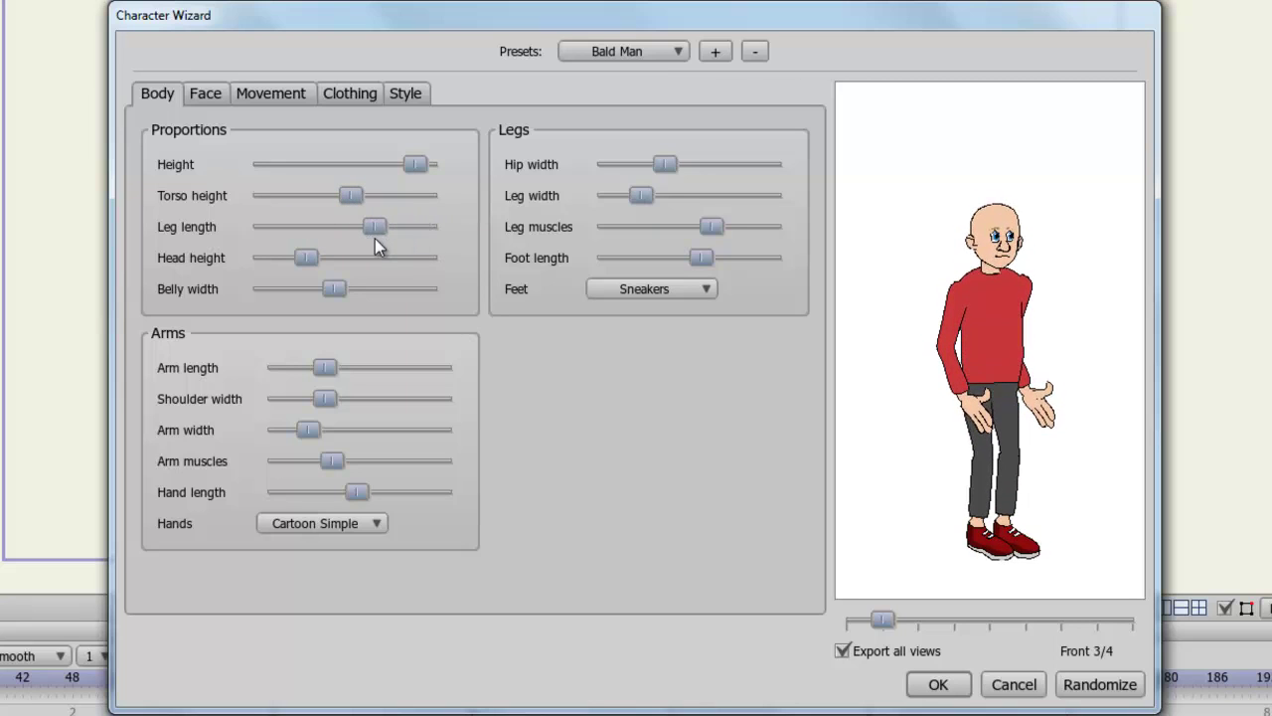
drag(306, 260, 353, 304)
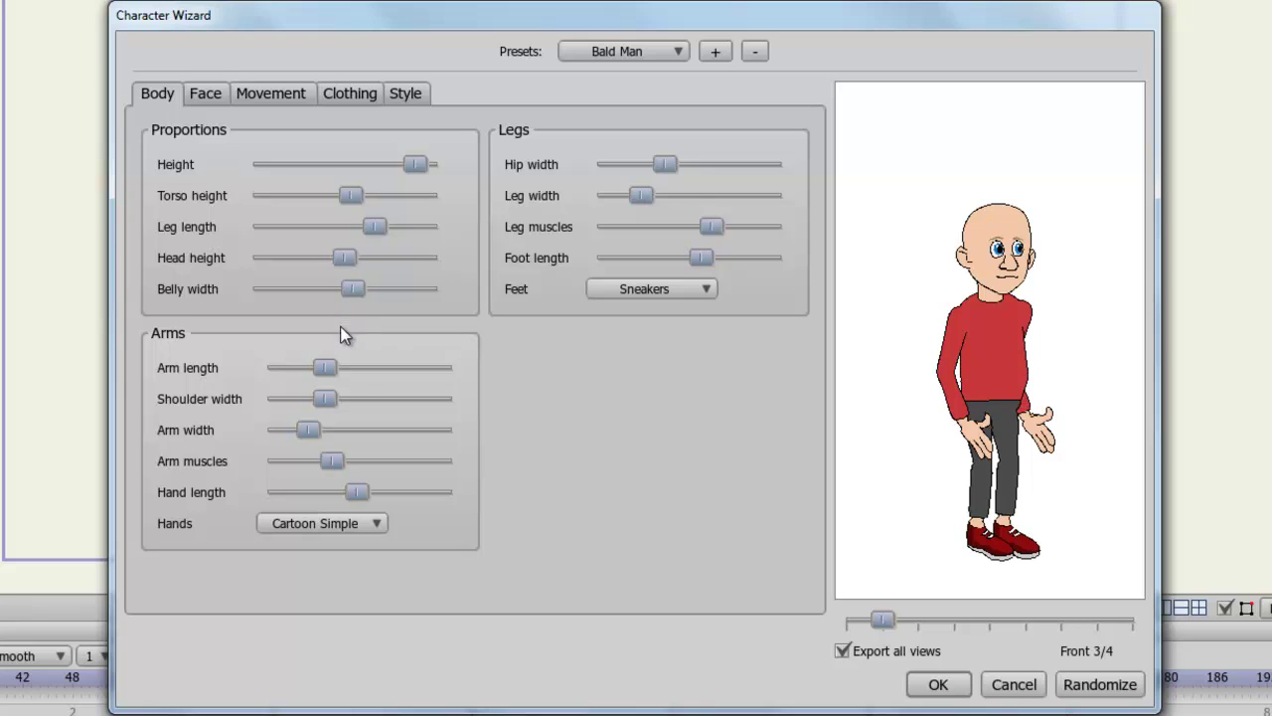
- Increase arm length, shoulder width and arm width, reduce the arm muscles, and slightly increase hand length
drag(327, 369, 365, 406)
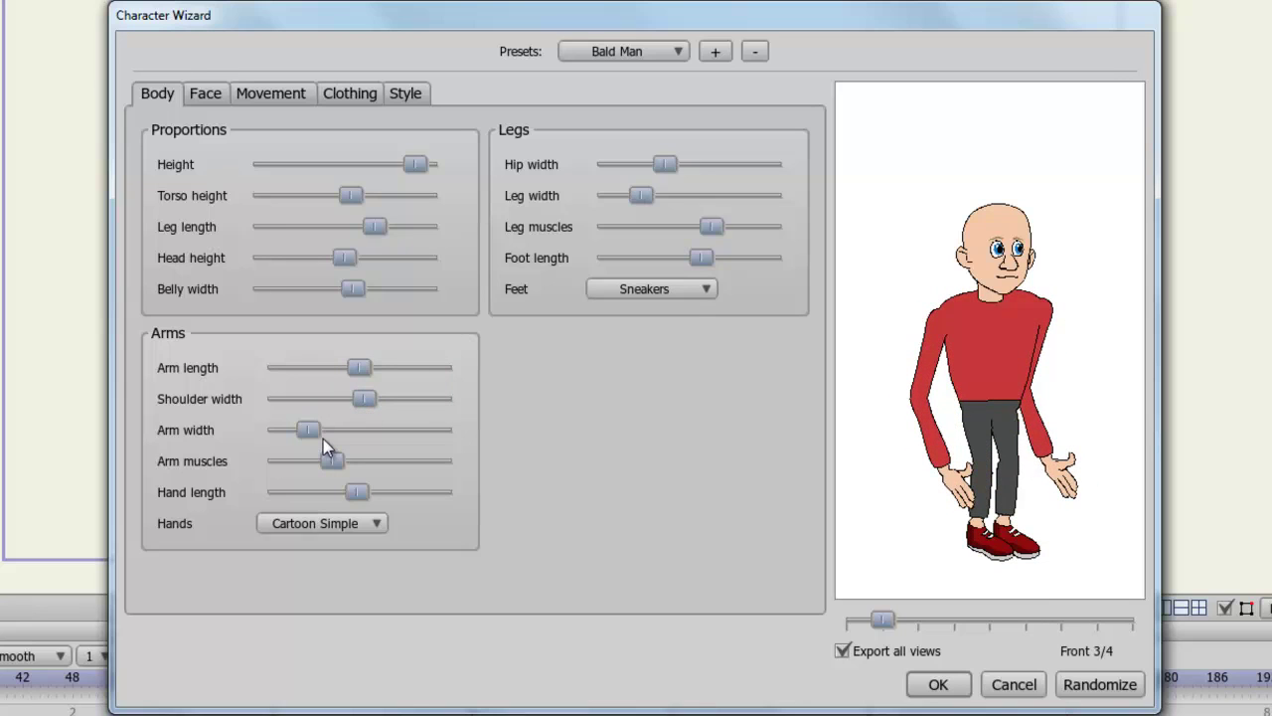
drag(313, 430, 296, 464)
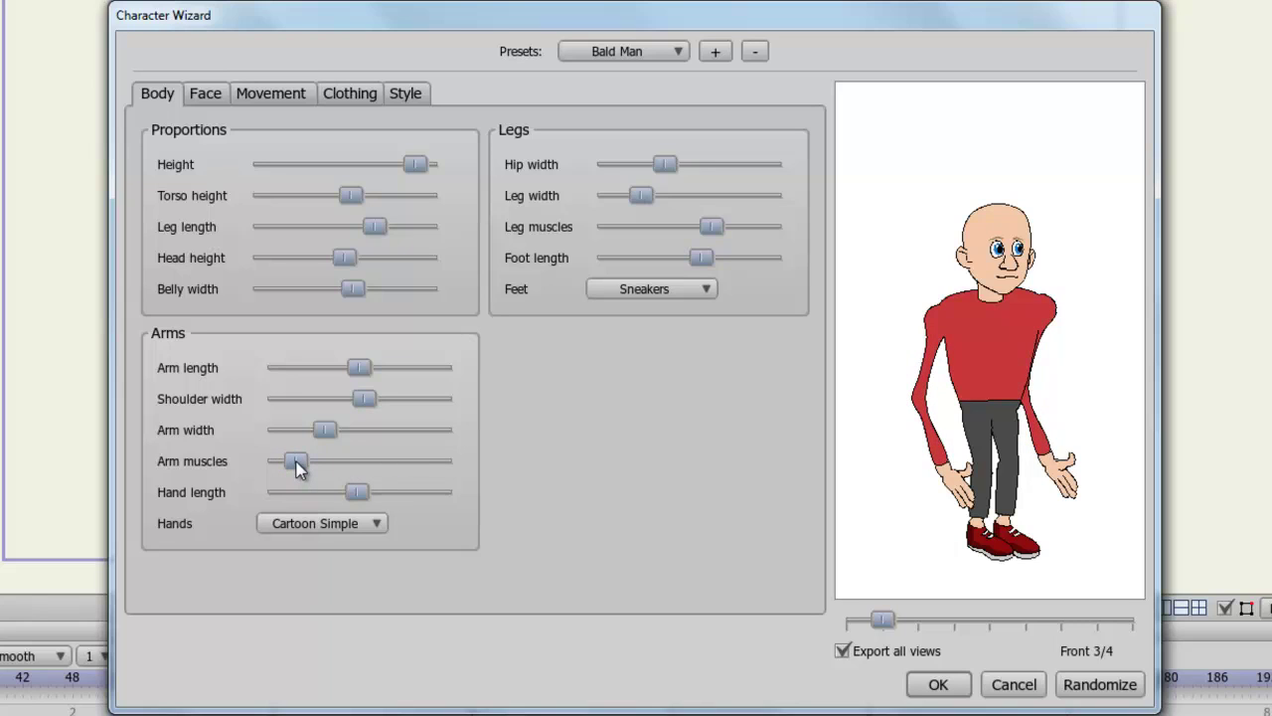
mouse_move(357, 493)
mouse_down()
mouse_move(420, 491)
mouse_move(360, 491)
mouse_up()
- Try the Realistic Hands No Nails style and set the character's hands to Square
click(372, 522)
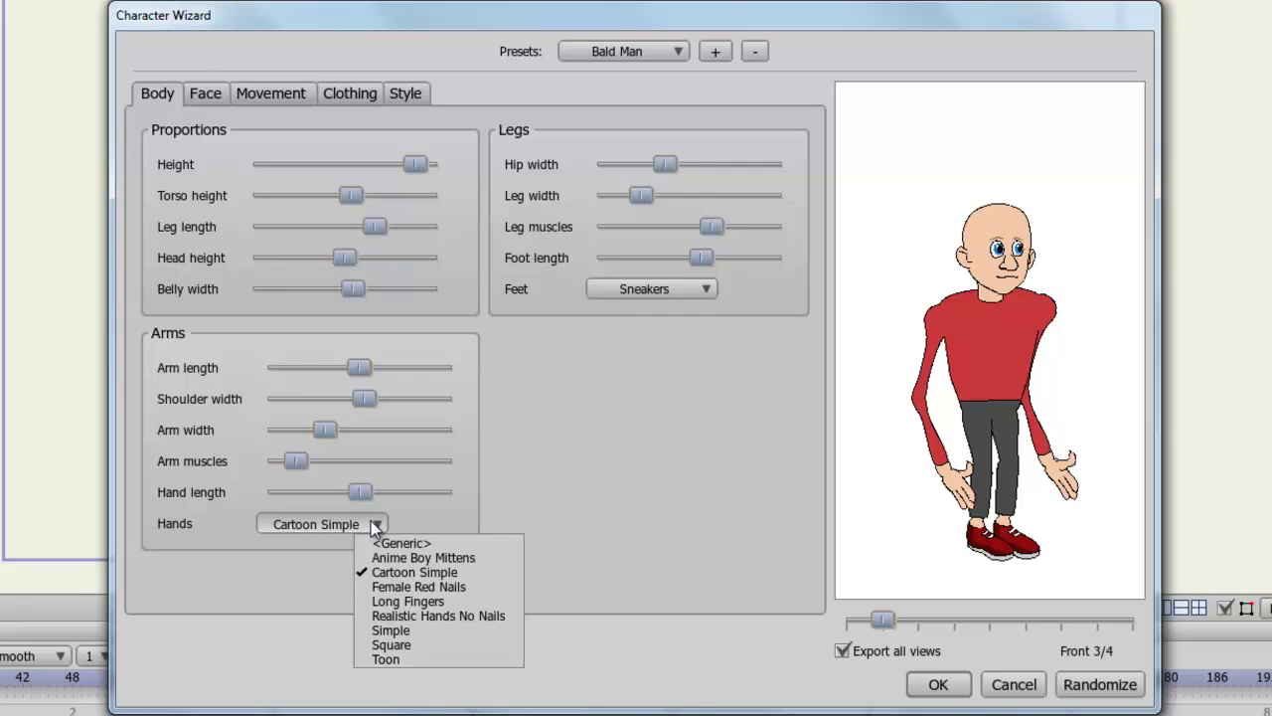
click(402, 614)
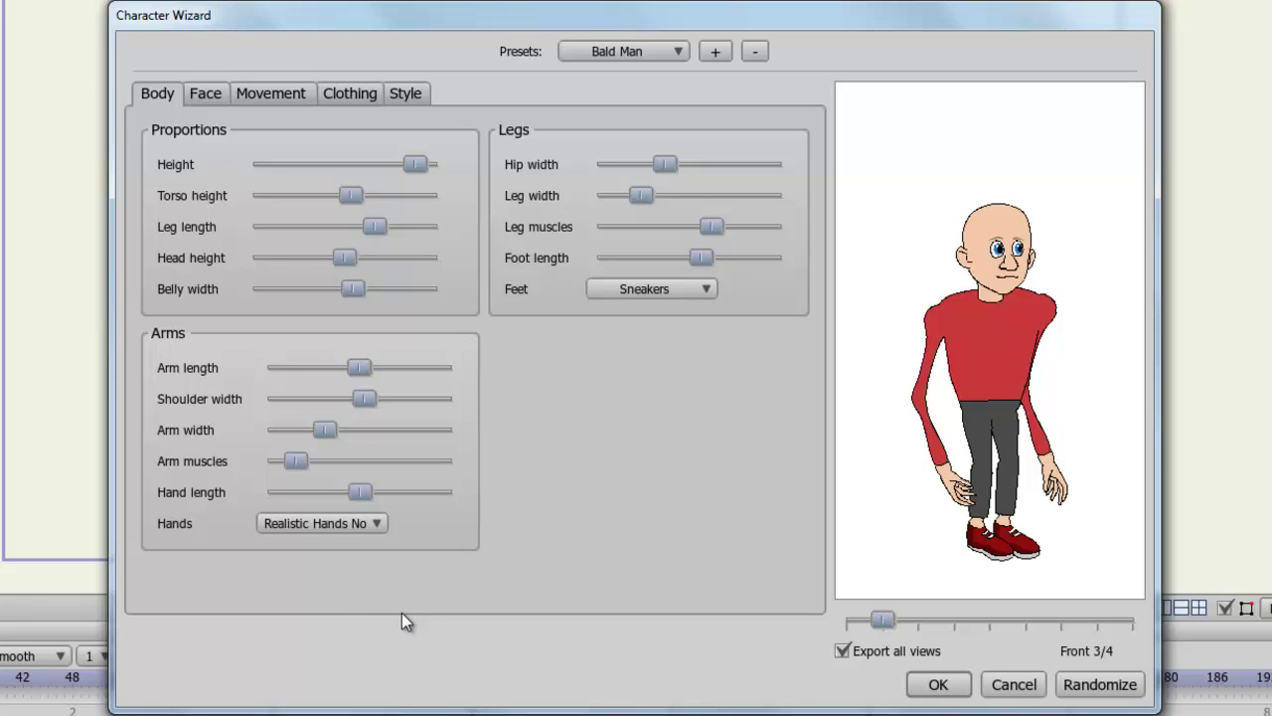
click(376, 524)
click(422, 644)
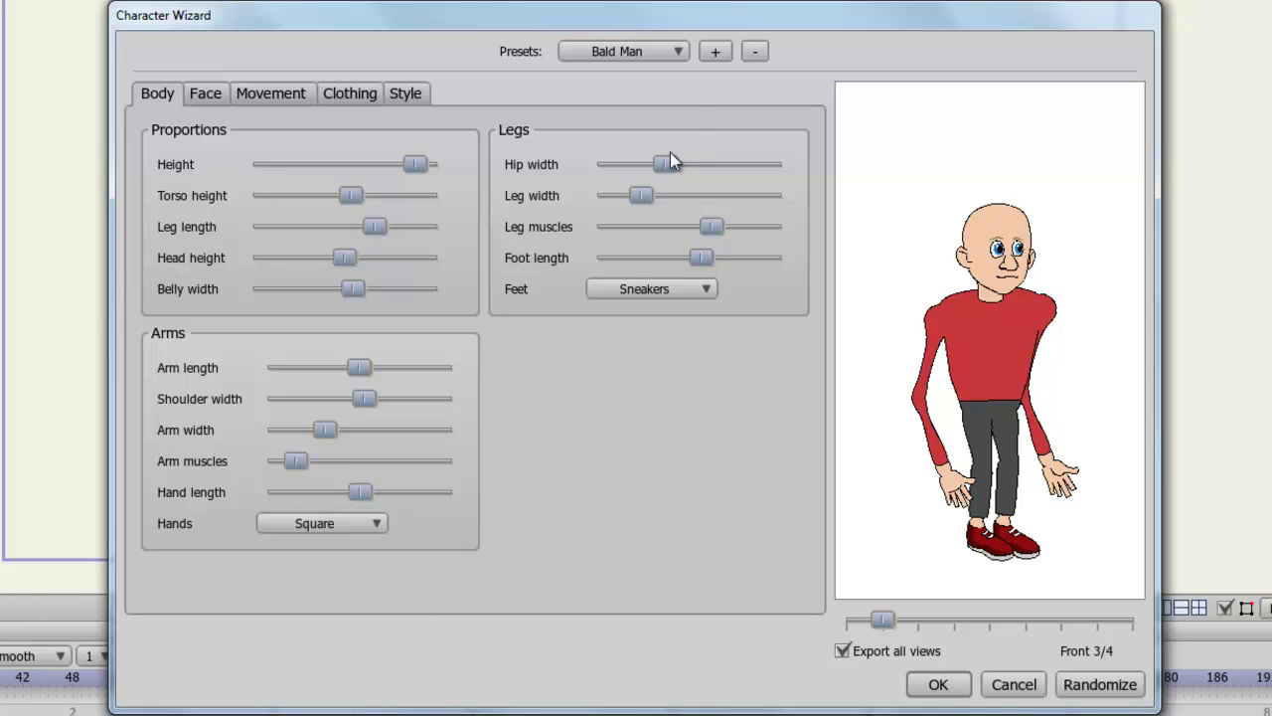
- Increase hip width, leg width, leg muscles and foot length, and set the feet to Bare after trying Simple
drag(670, 154, 659, 199)
drag(711, 230, 707, 260)
click(704, 290)
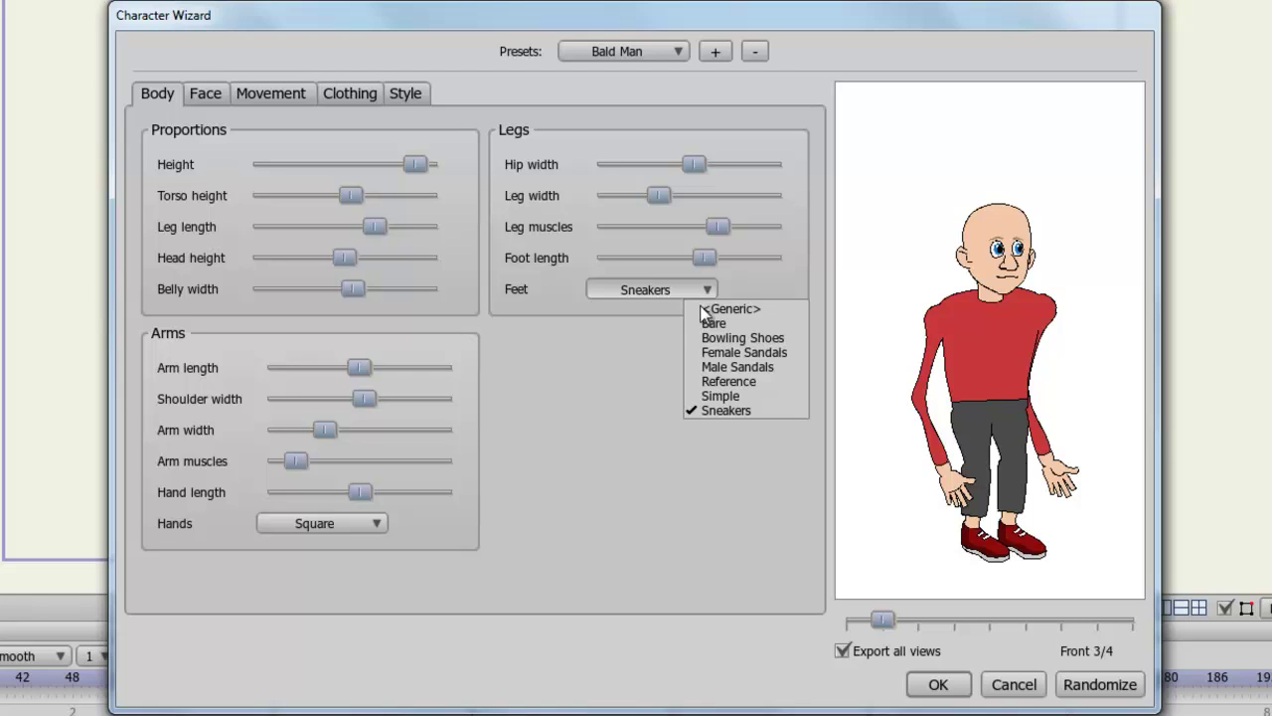
click(707, 322)
click(705, 291)
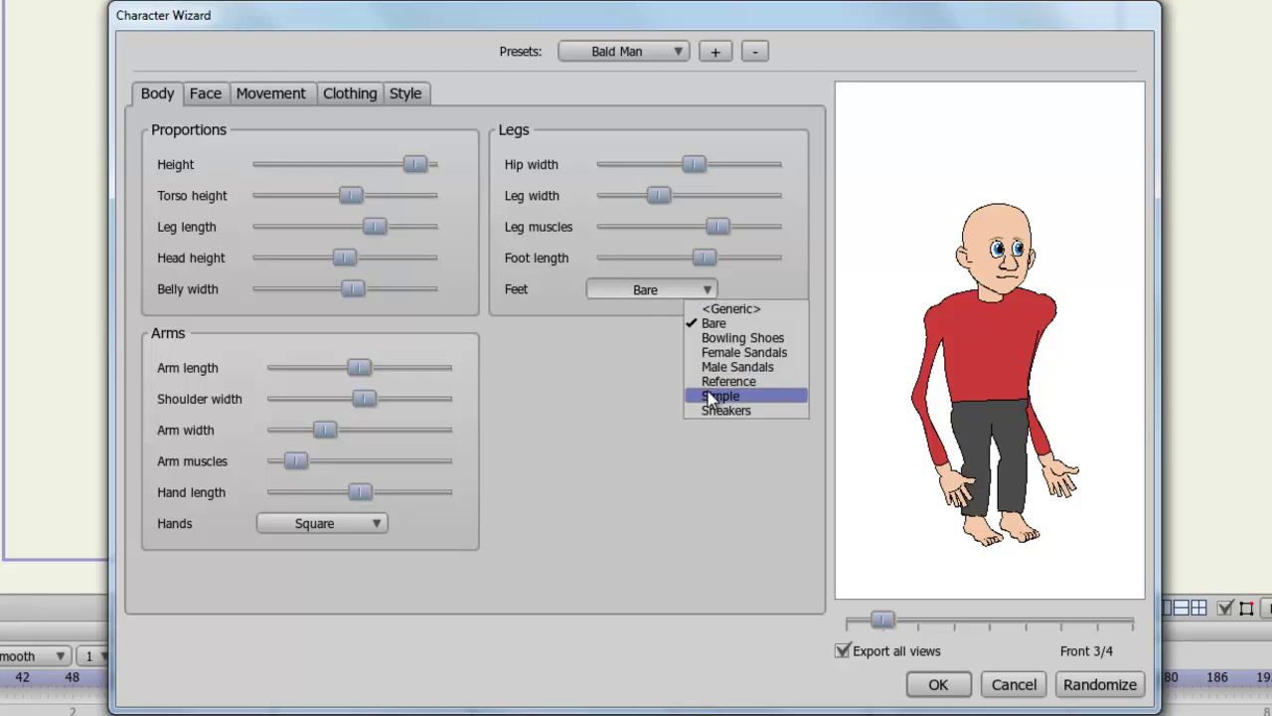
click(708, 393)
click(694, 287)
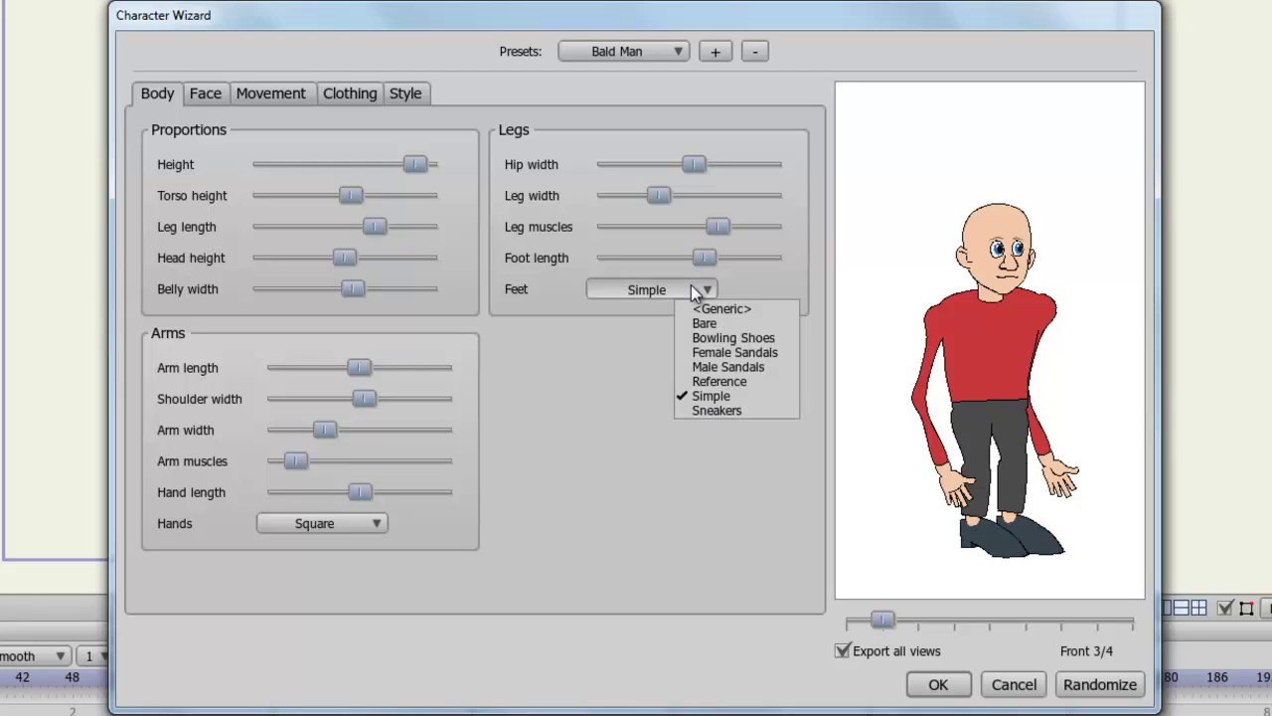
click(708, 326)
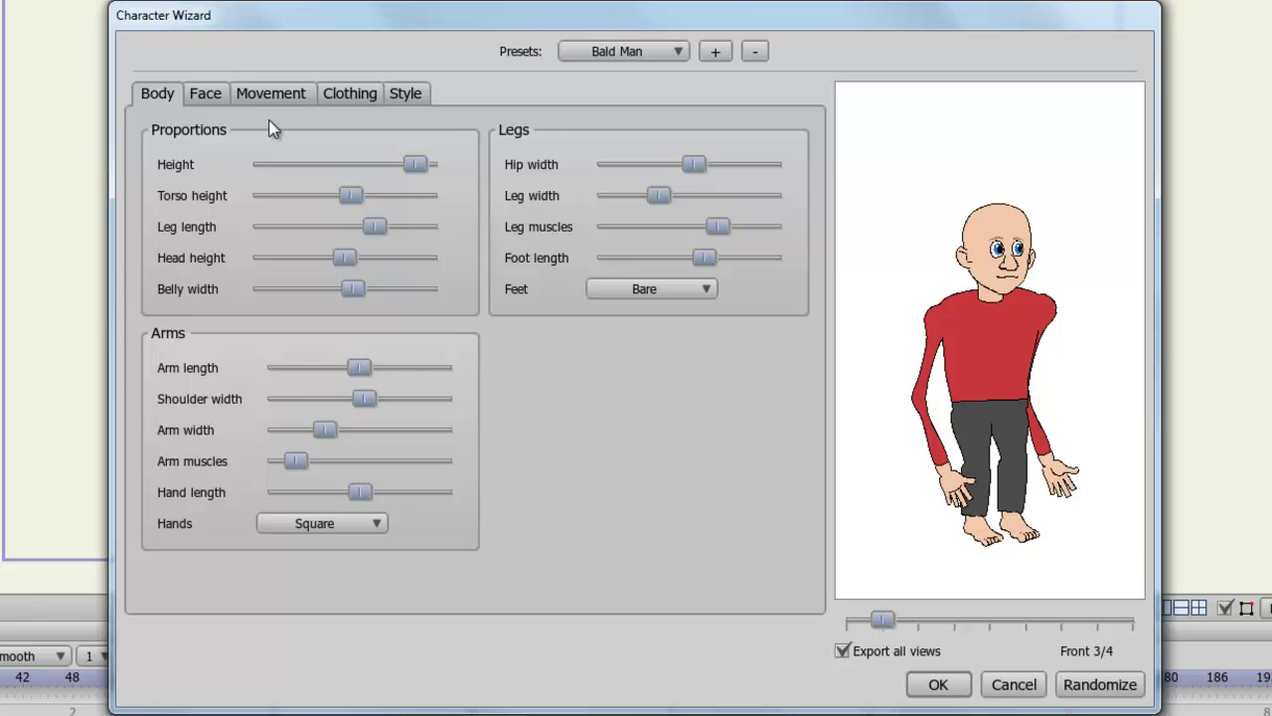
- Try the Anime Boy Winter and Boy Toon head styles on the character's face
click(217, 94)
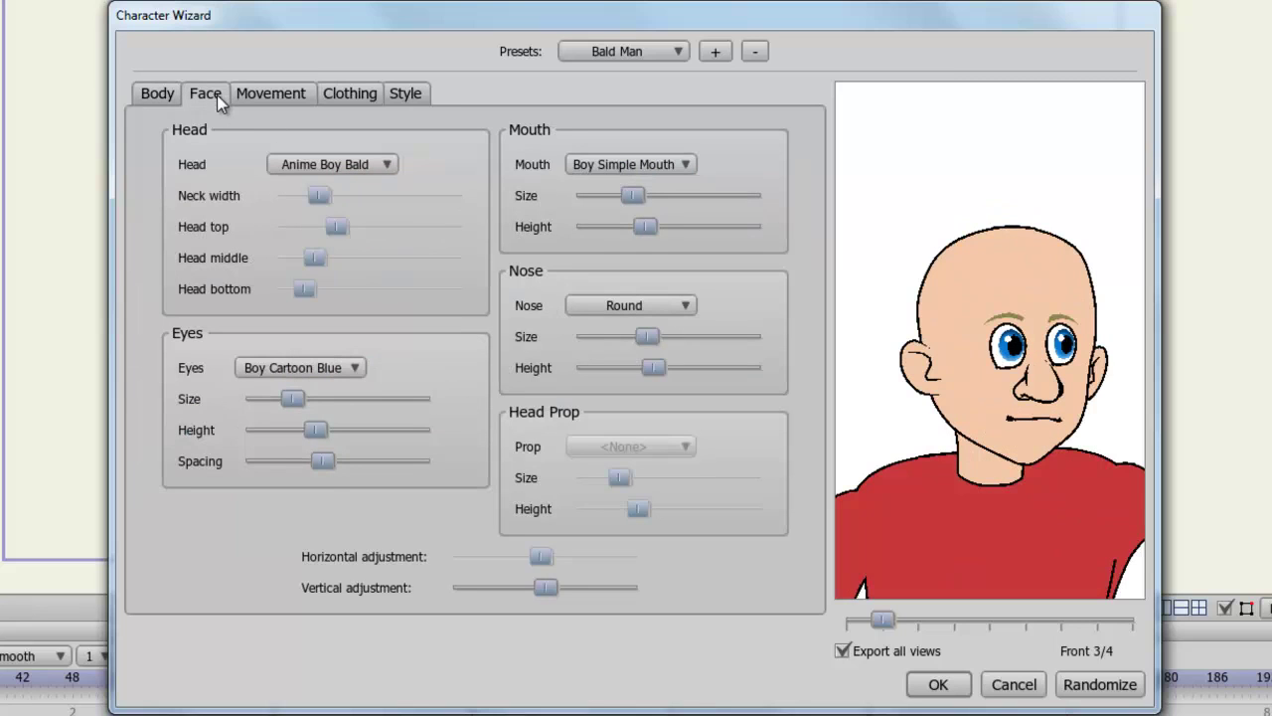
click(388, 165)
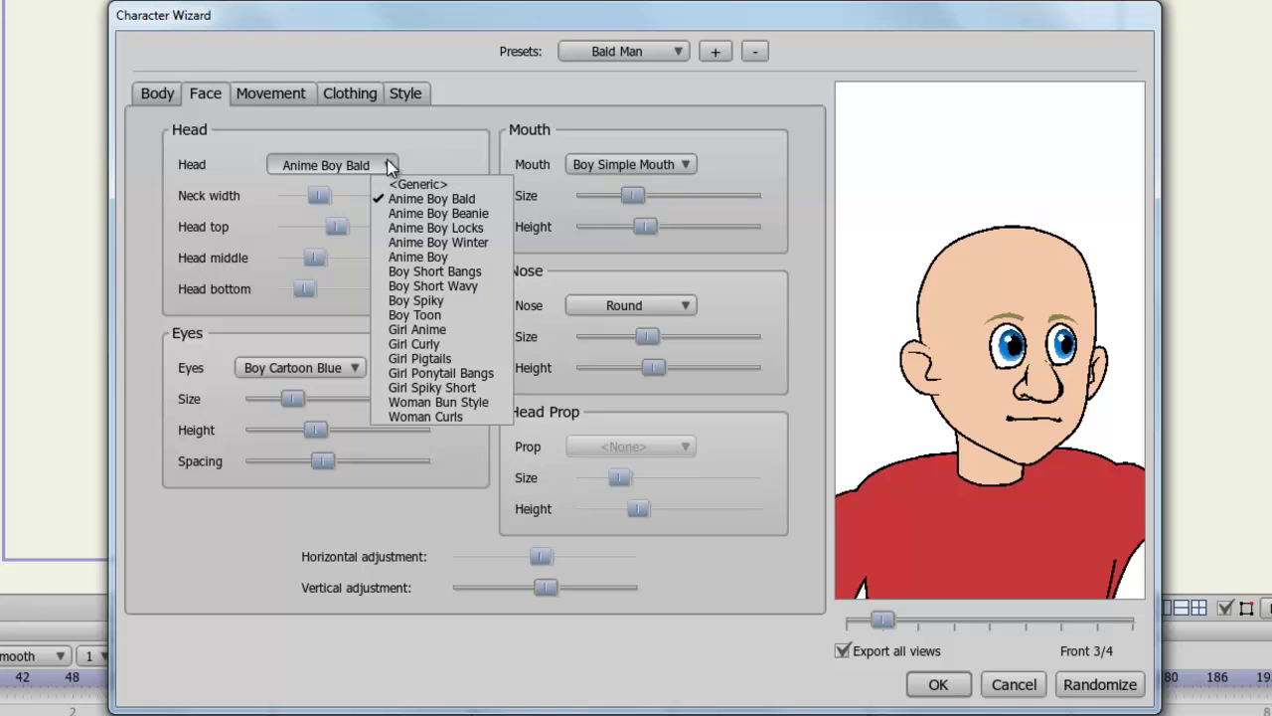
click(425, 242)
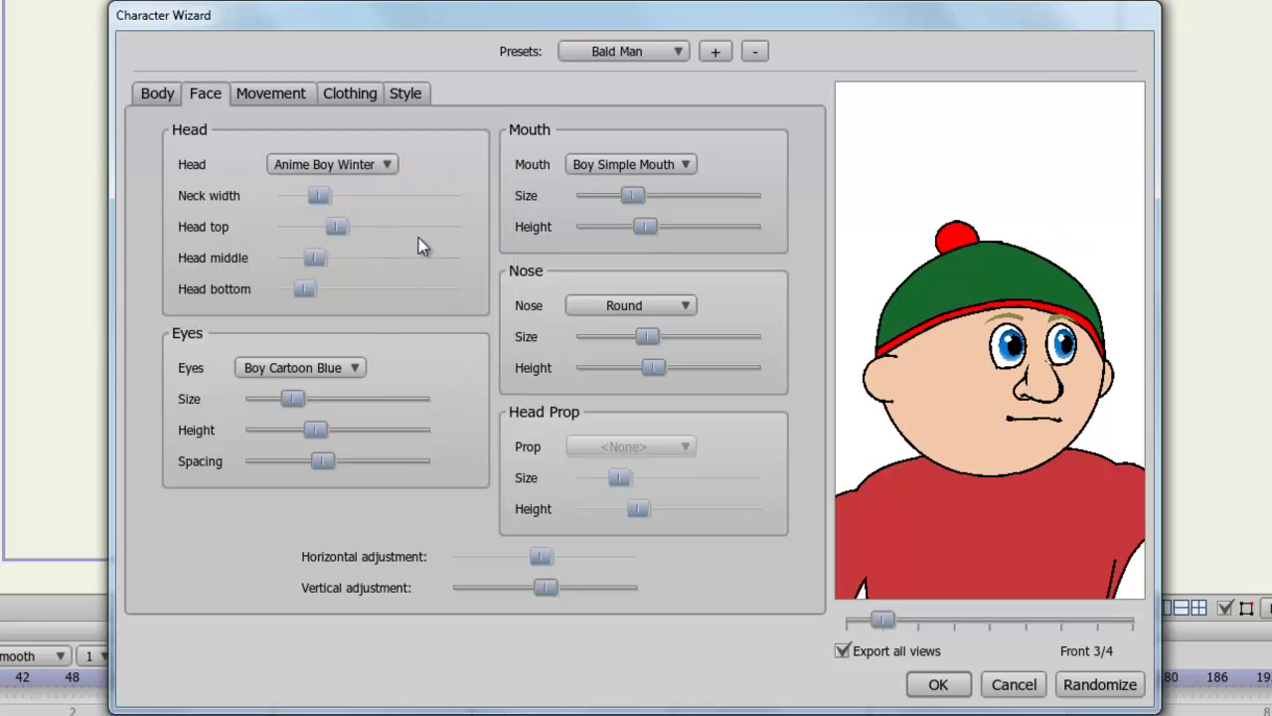
click(385, 166)
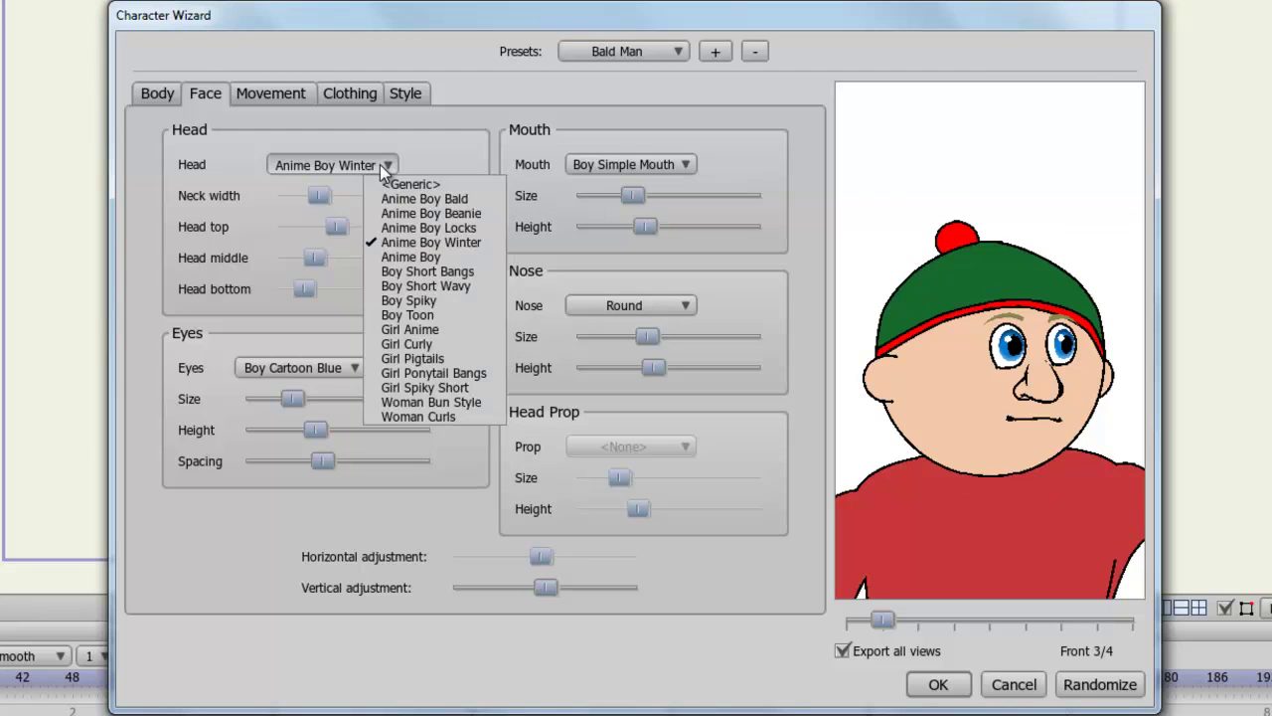
click(416, 315)
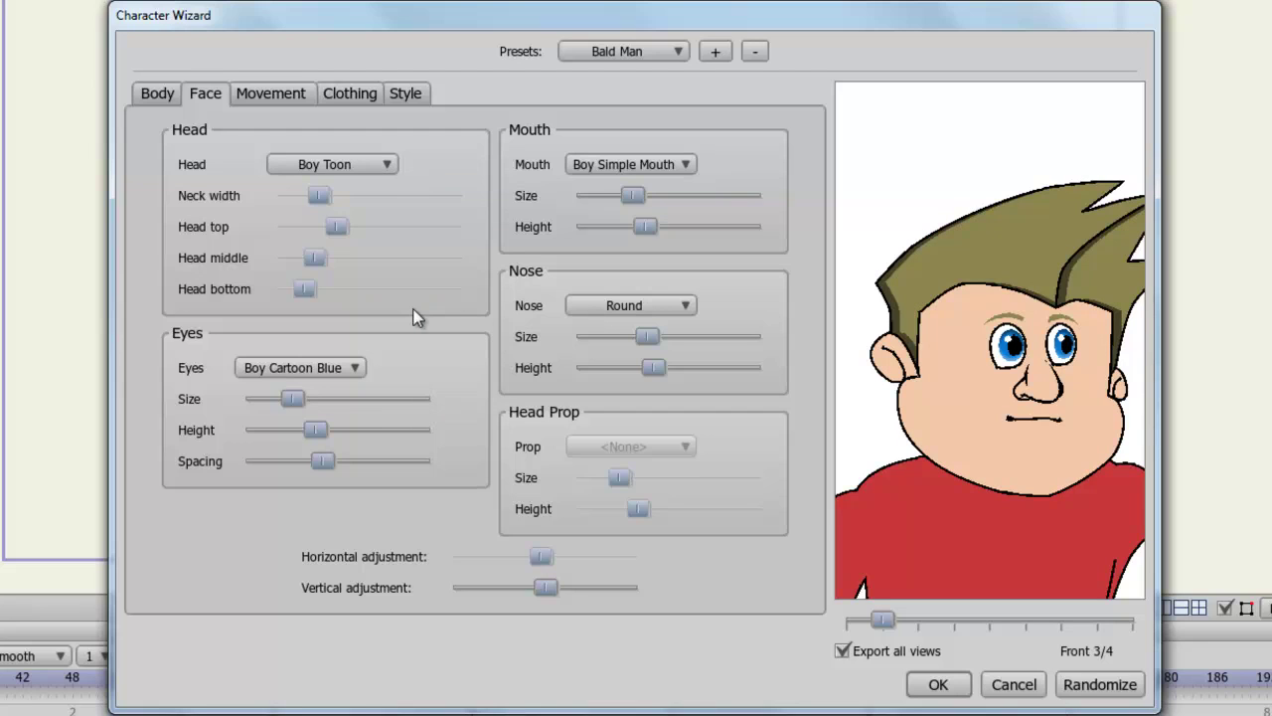
click(397, 170)
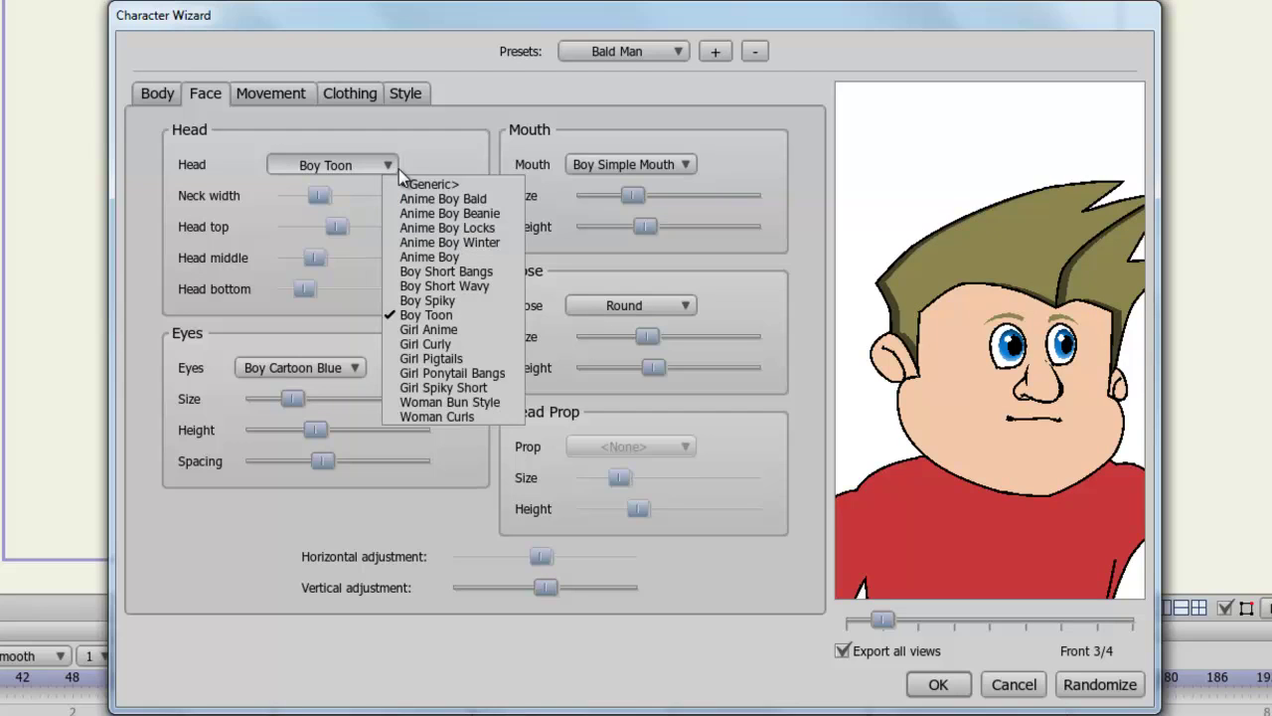
click(412, 147)
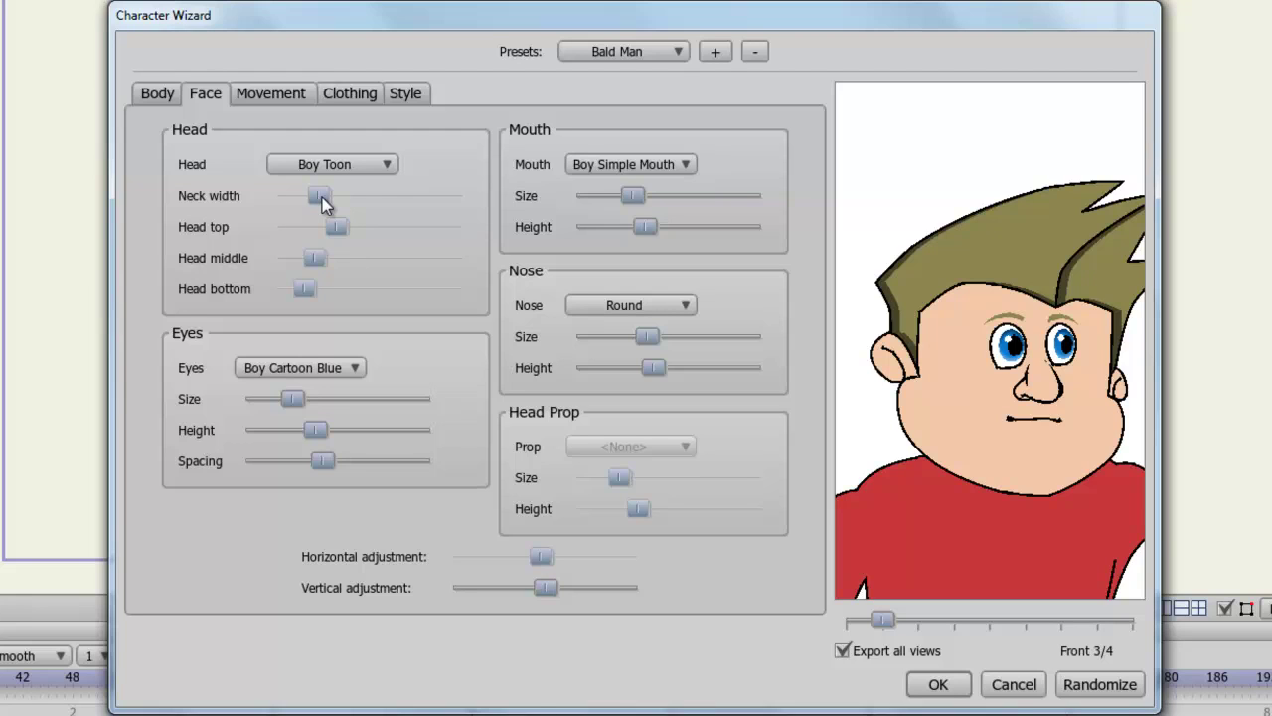
- Enlarge the top, middle and bottom of the <Generic> head and set the head style to Boy Short Bangs
click(358, 165)
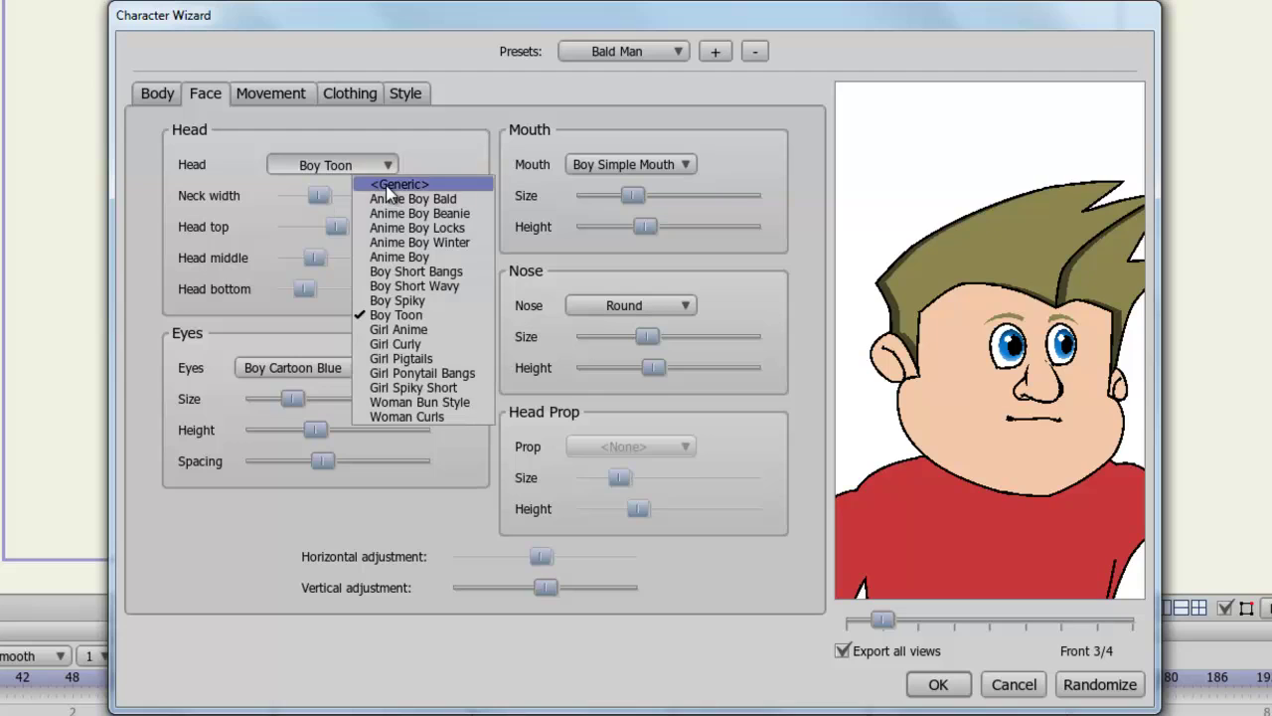
click(398, 184)
drag(335, 227, 331, 288)
click(385, 166)
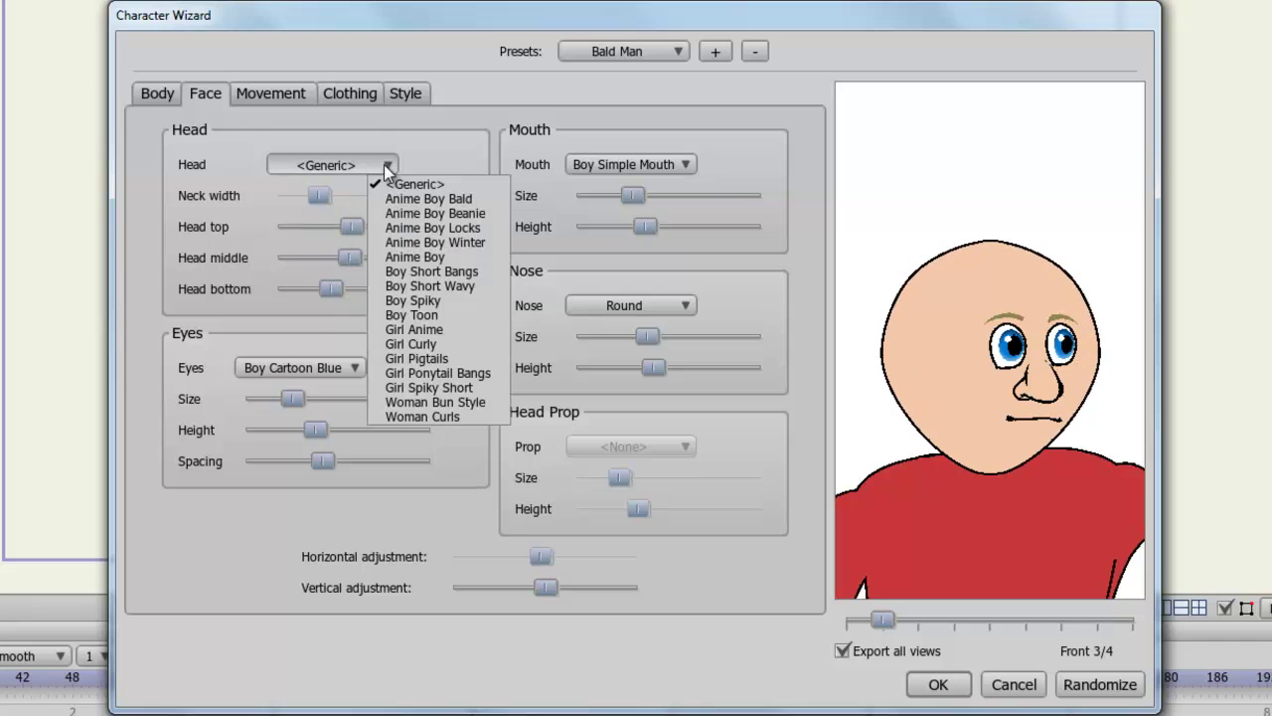
click(451, 271)
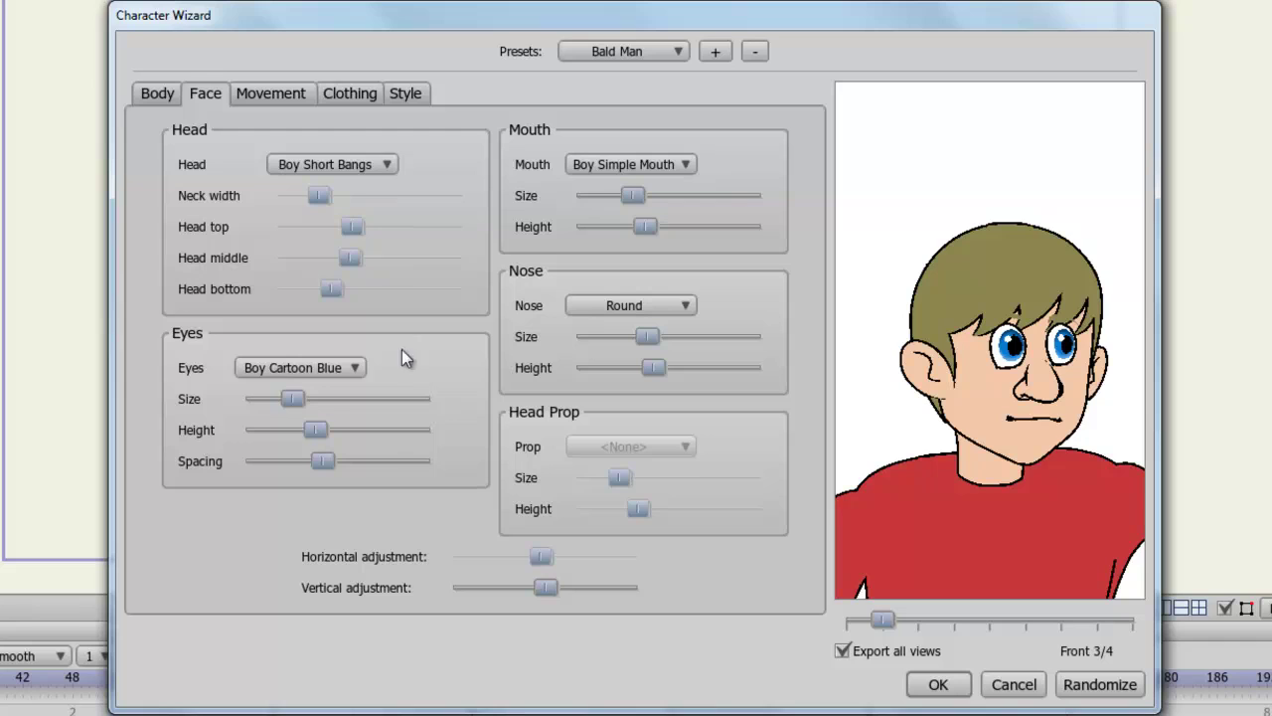
- Keep the Boy Cartoon Blue eyes and slightly reduce their size, height and spacing
click(354, 369)
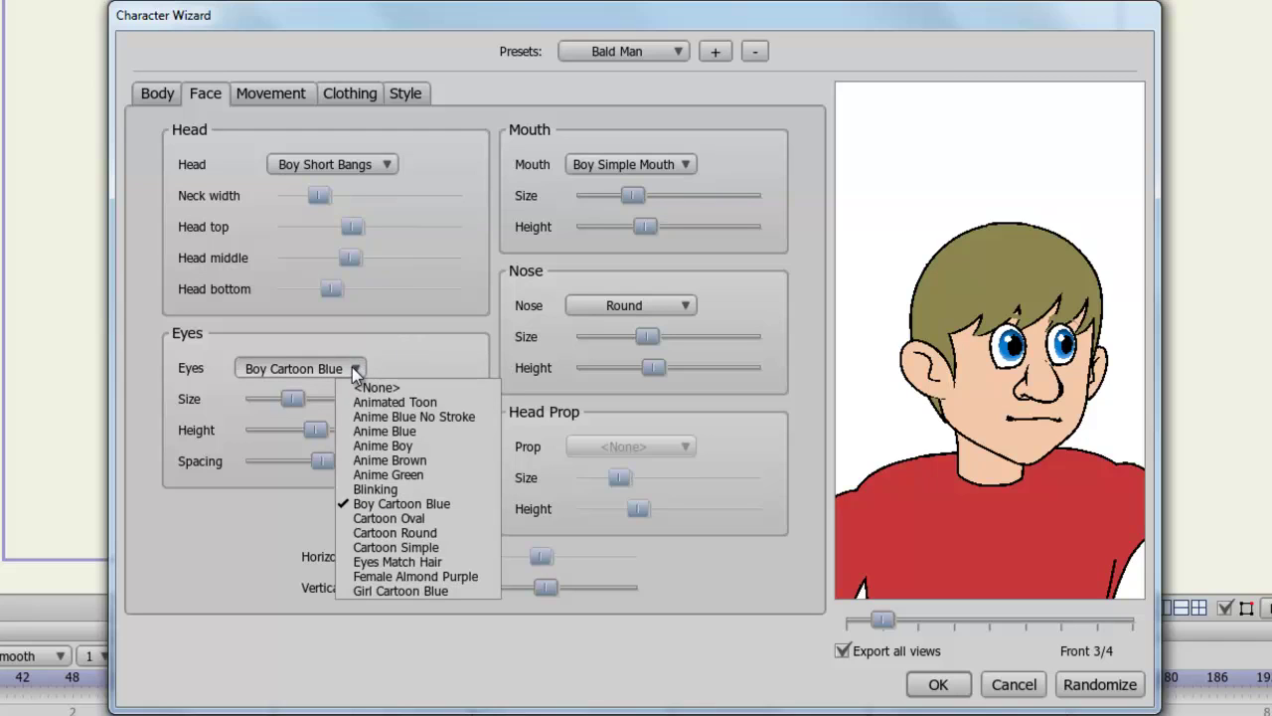
click(403, 356)
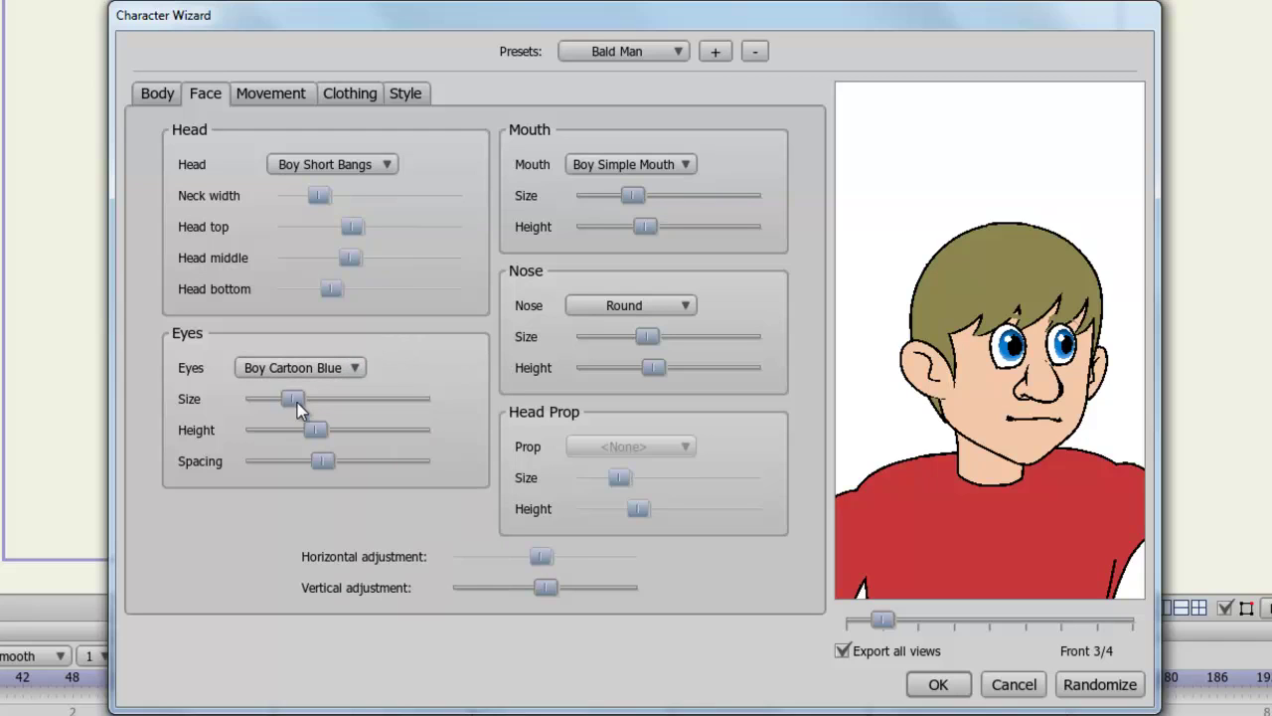
drag(297, 403, 322, 460)
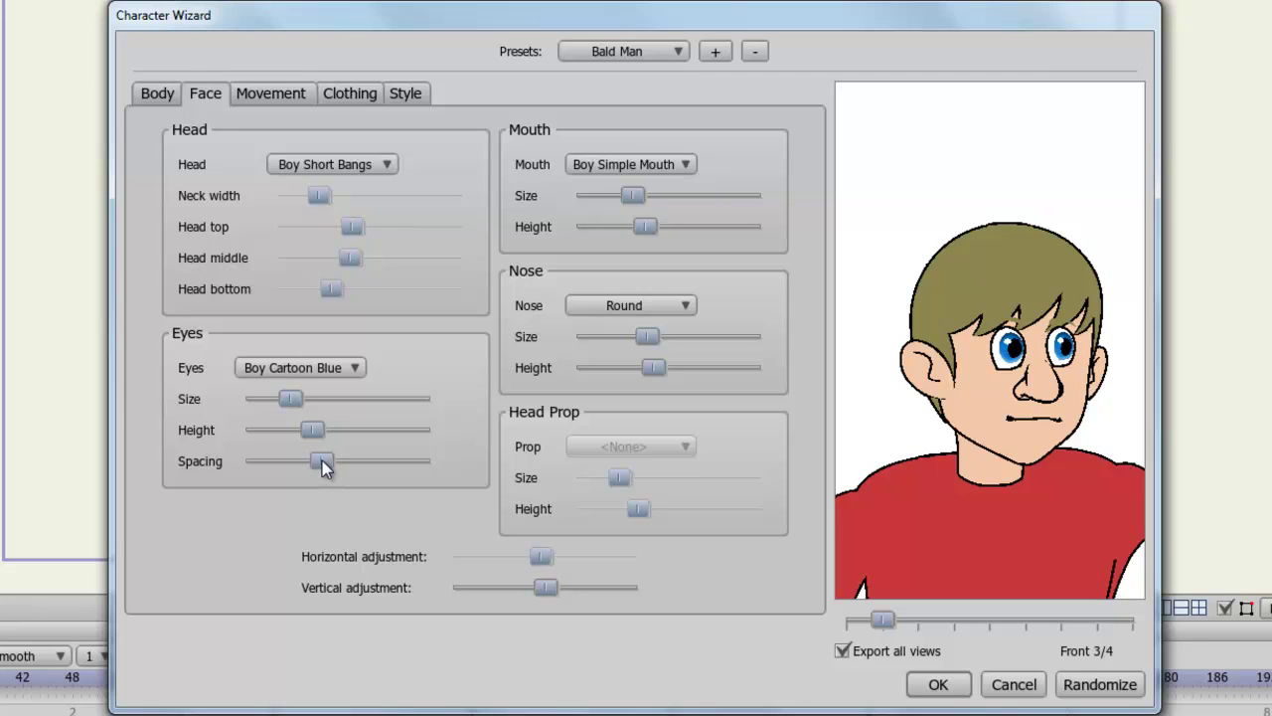
- Set the mouth to Cut Out, keep the Round nose, and slightly reduce the face's vertical adjustment
click(675, 163)
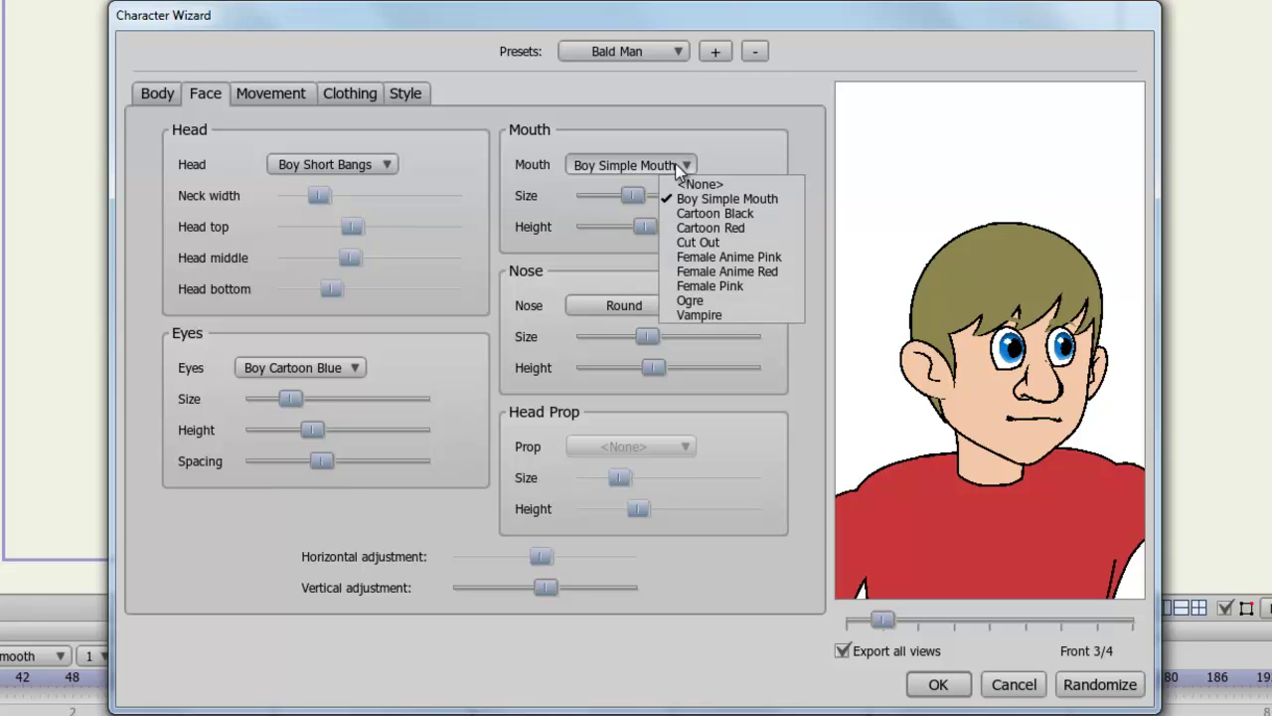
click(688, 242)
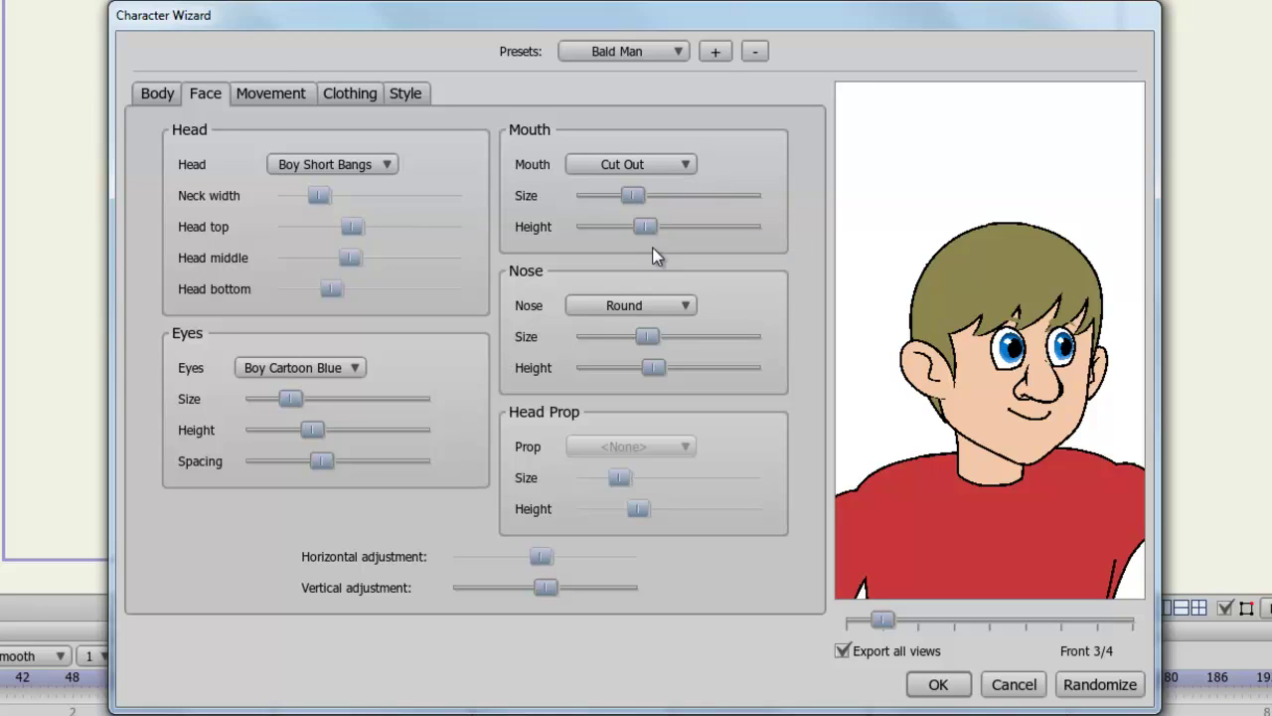
click(684, 306)
click(688, 298)
mouse_move(548, 589)
mouse_down()
mouse_move(528, 591)
mouse_move(544, 588)
mouse_up()
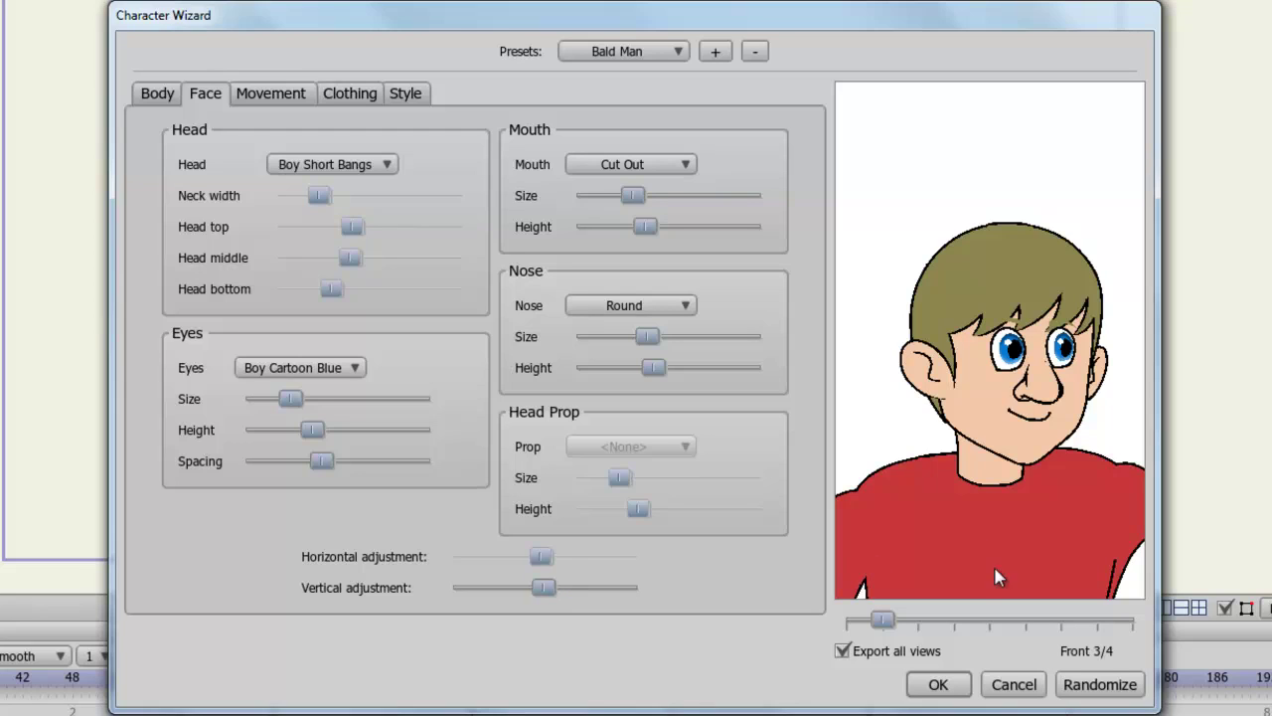
- Preview the Walk action, try a much faster step rate, and settle on a slightly raised steps per second
drag(899, 619, 868, 634)
click(310, 98)
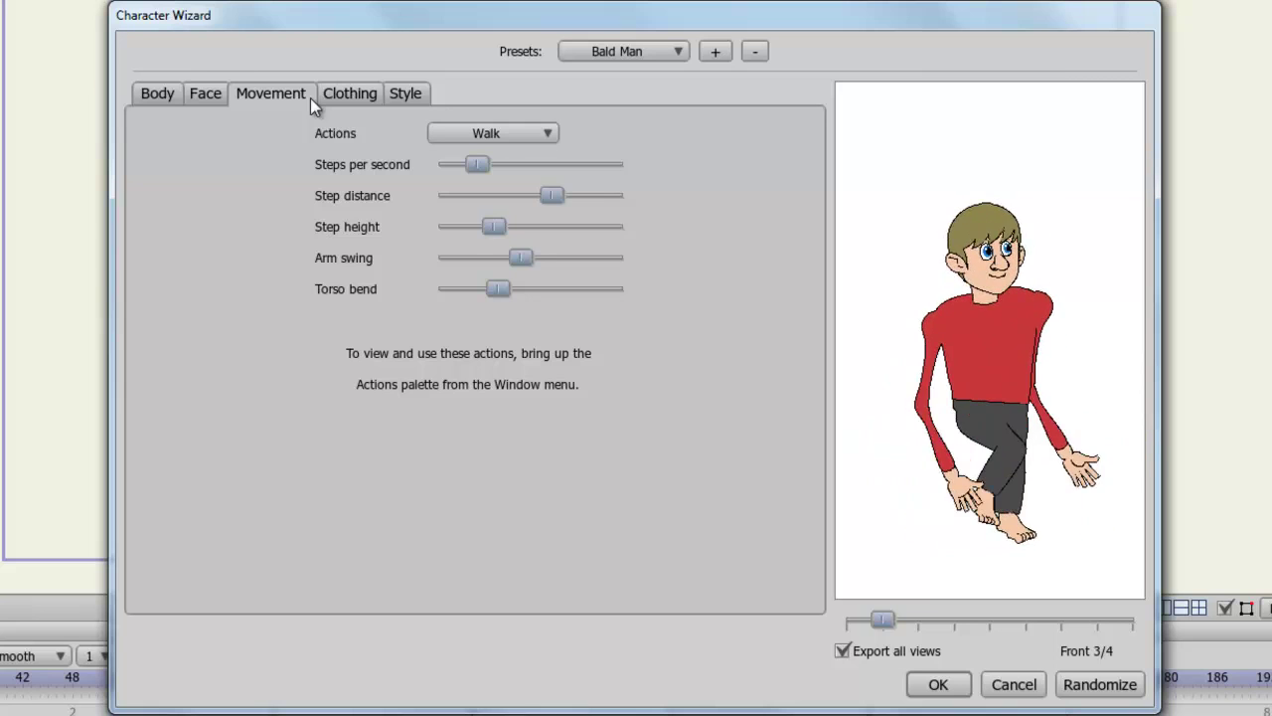
click(556, 134)
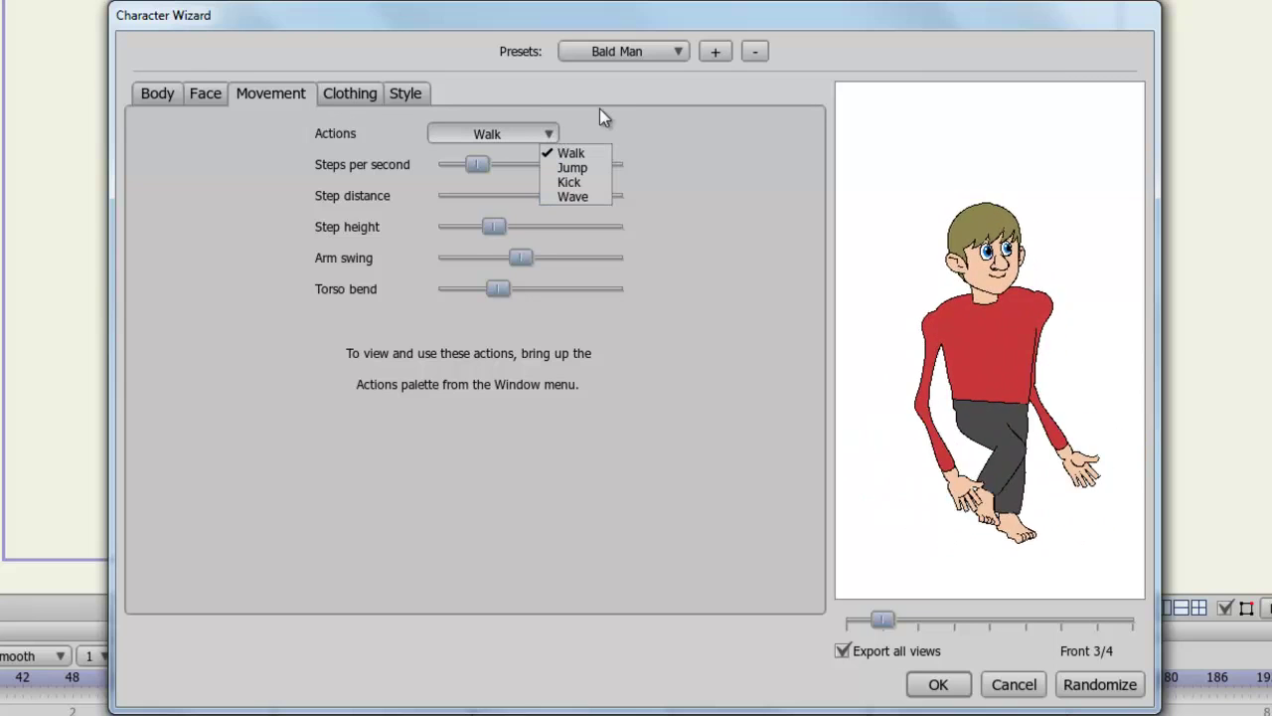
click(600, 111)
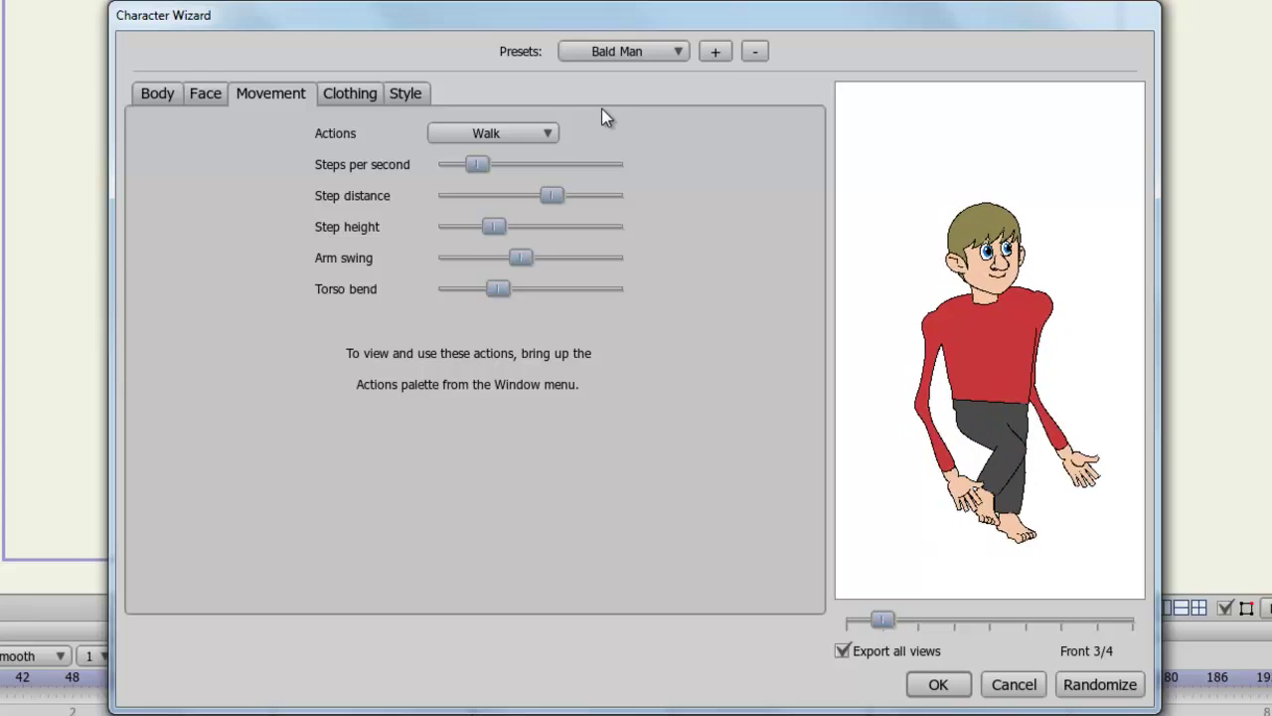
click(590, 164)
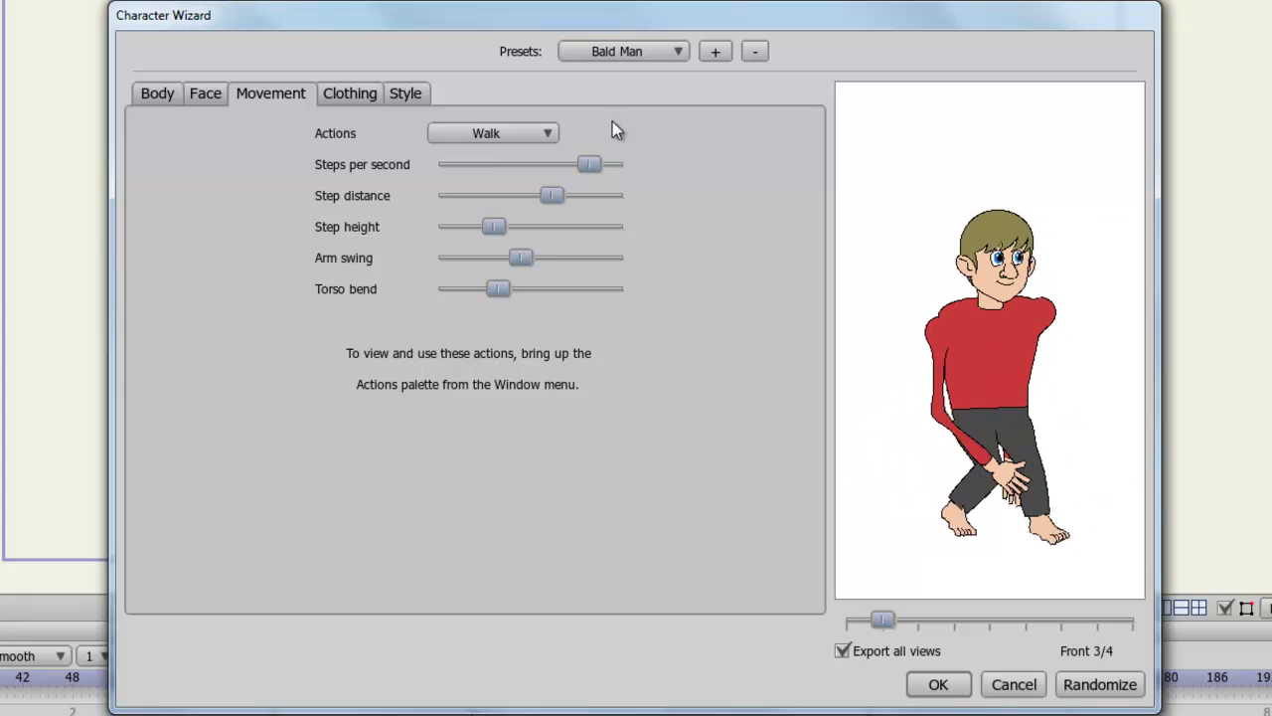
click(487, 164)
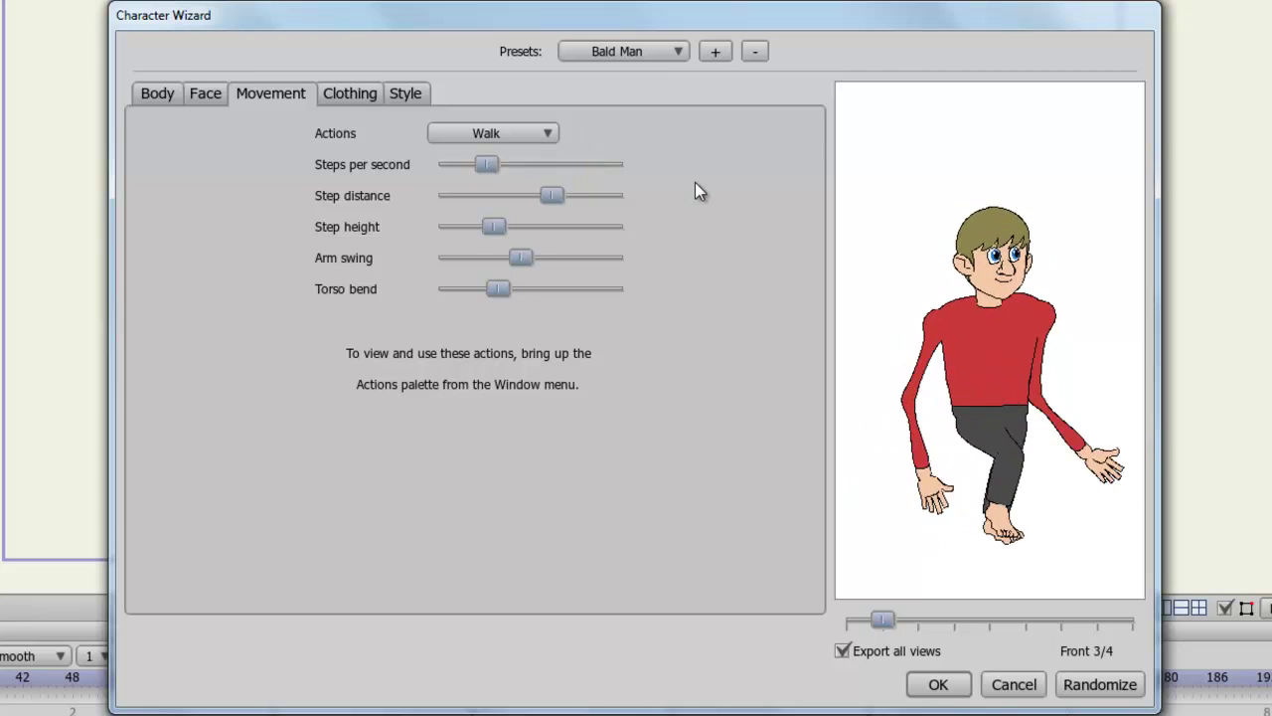
- Raise the walk's step distance to nearly maximum, increase its step height, arm swing and torso bend, and preview the Jump action
click(614, 198)
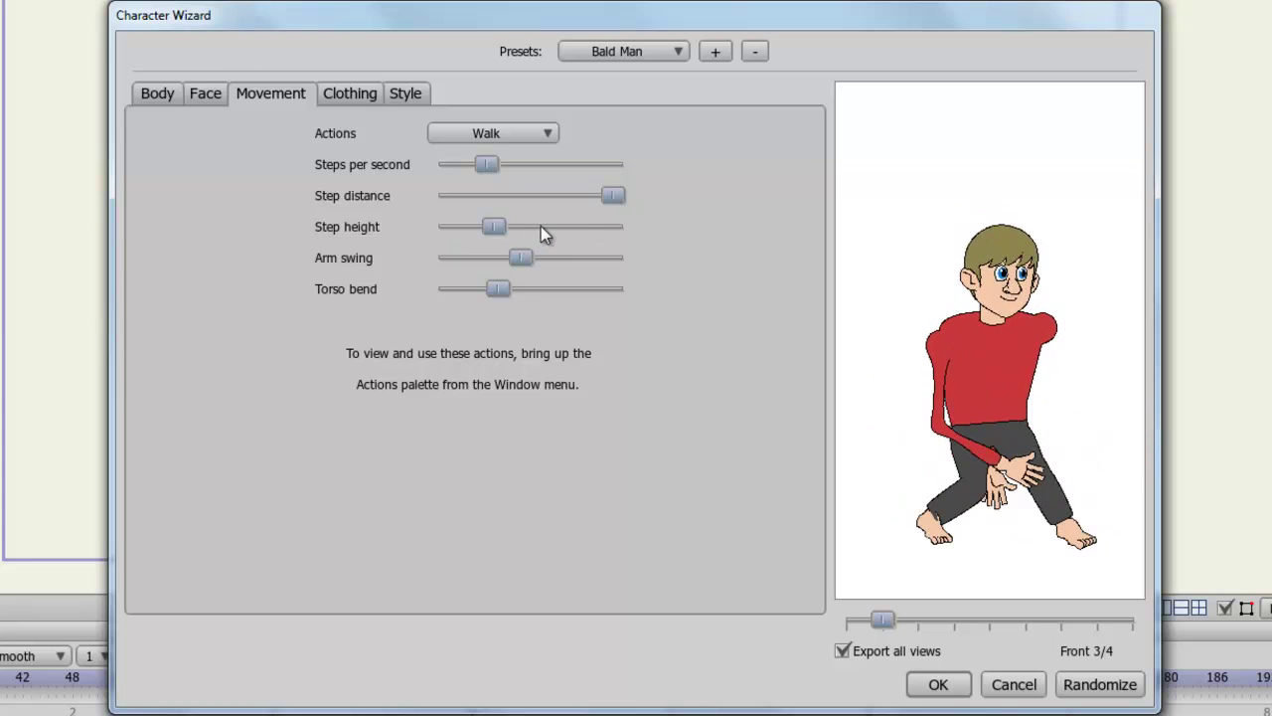
drag(542, 227, 550, 227)
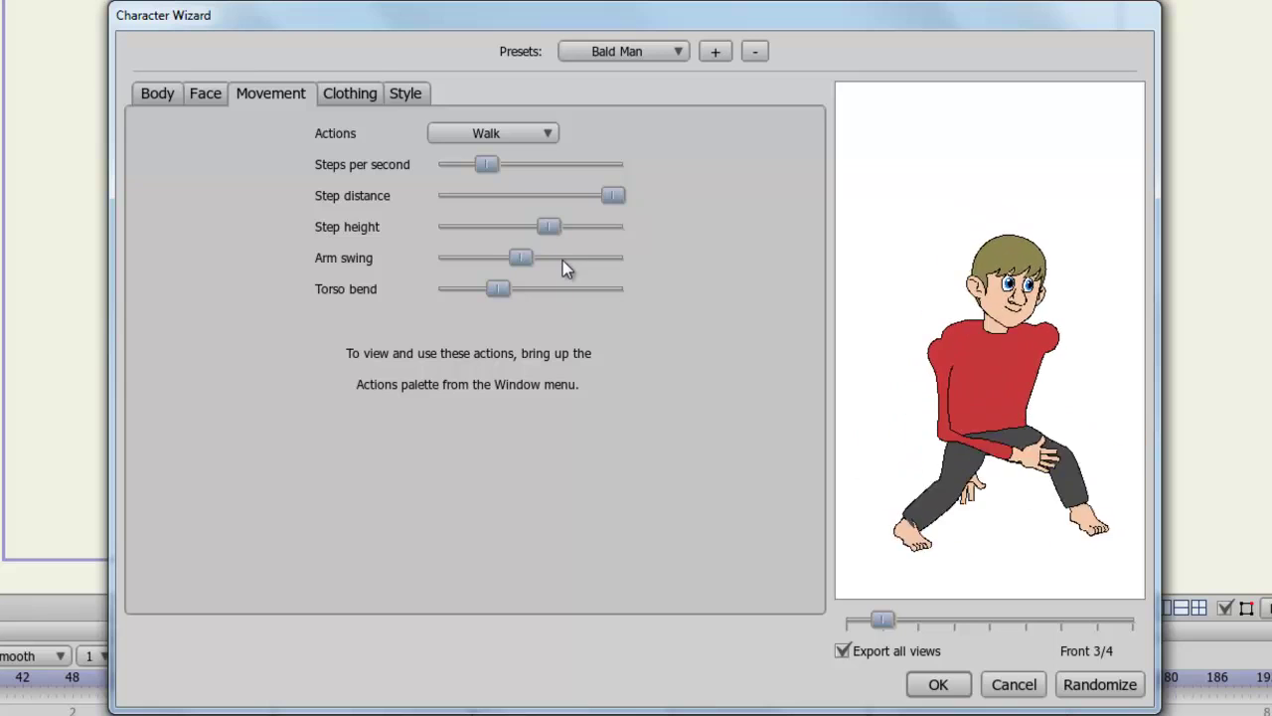
drag(563, 261, 577, 258)
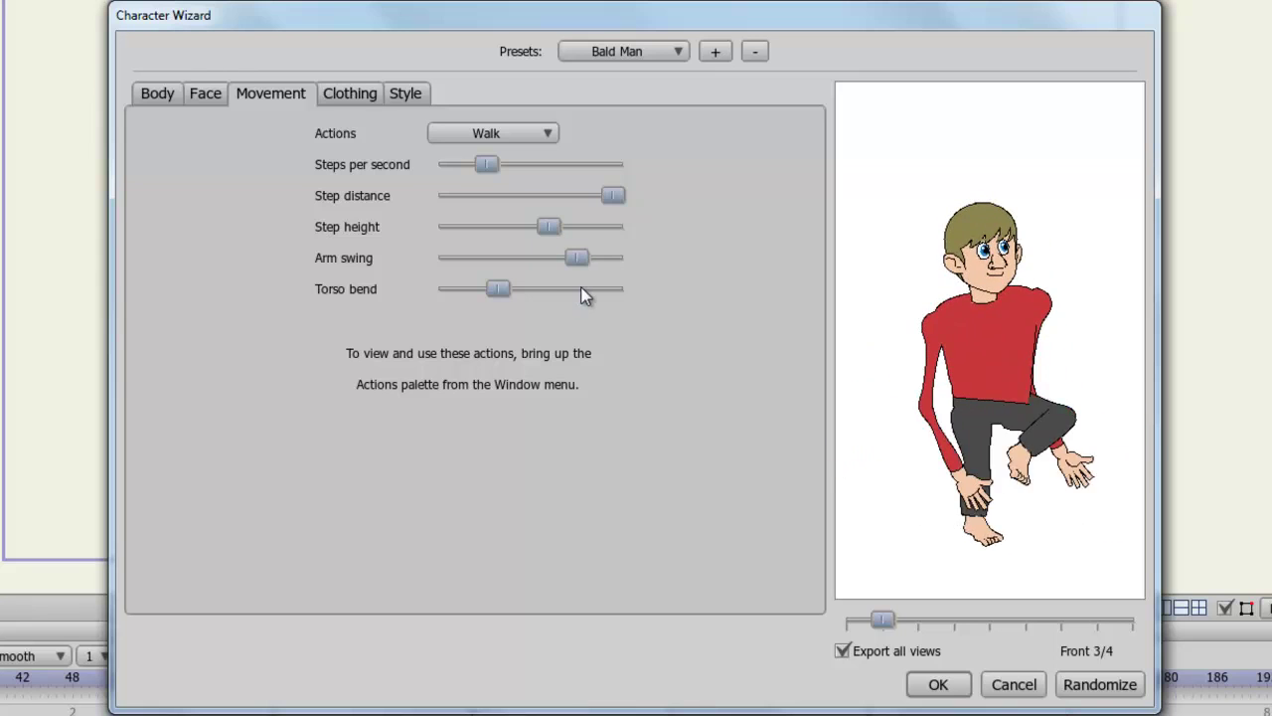
click(581, 289)
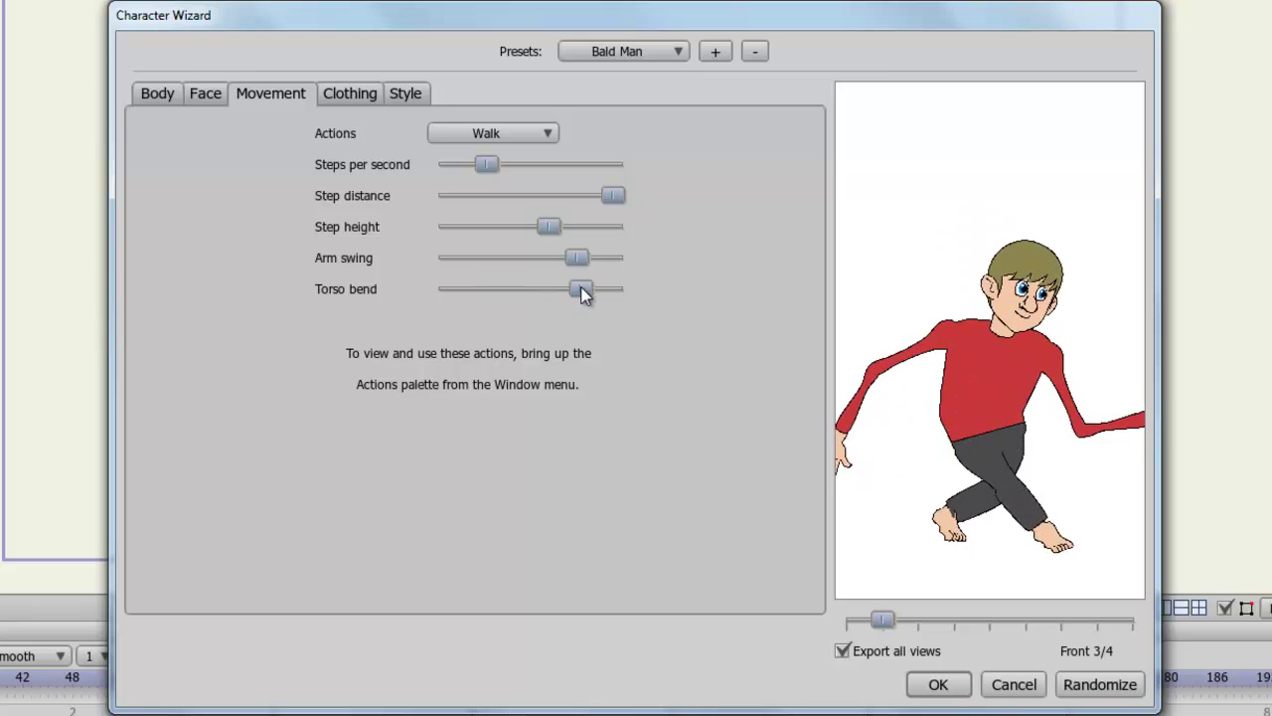
click(541, 135)
click(554, 169)
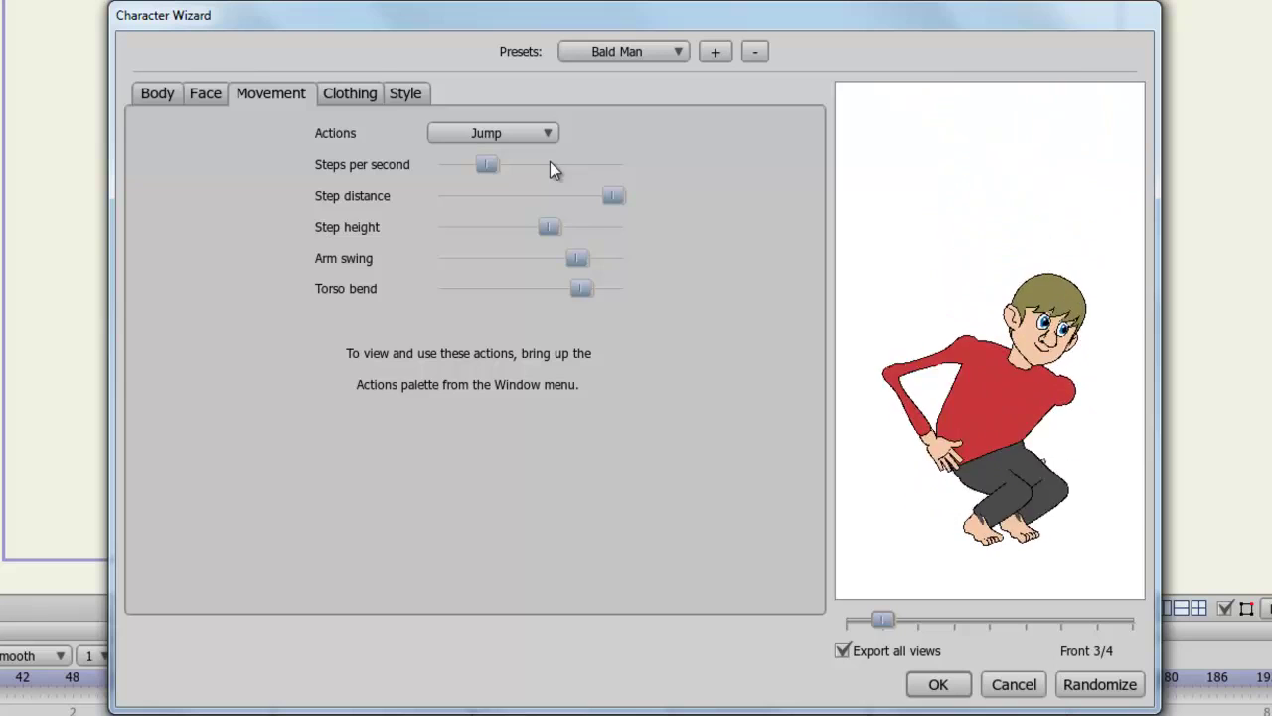
- Change the character's pants type to Short and colour them blue, hex 151DCF
click(360, 99)
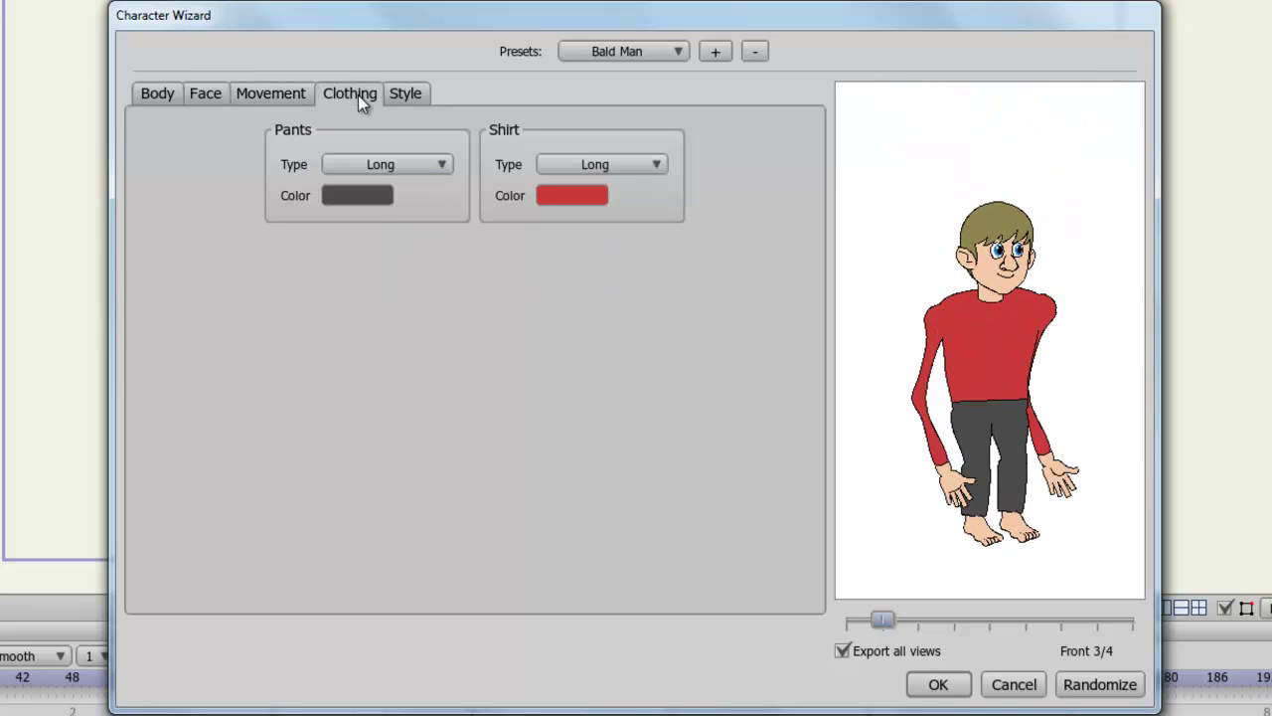
click(421, 165)
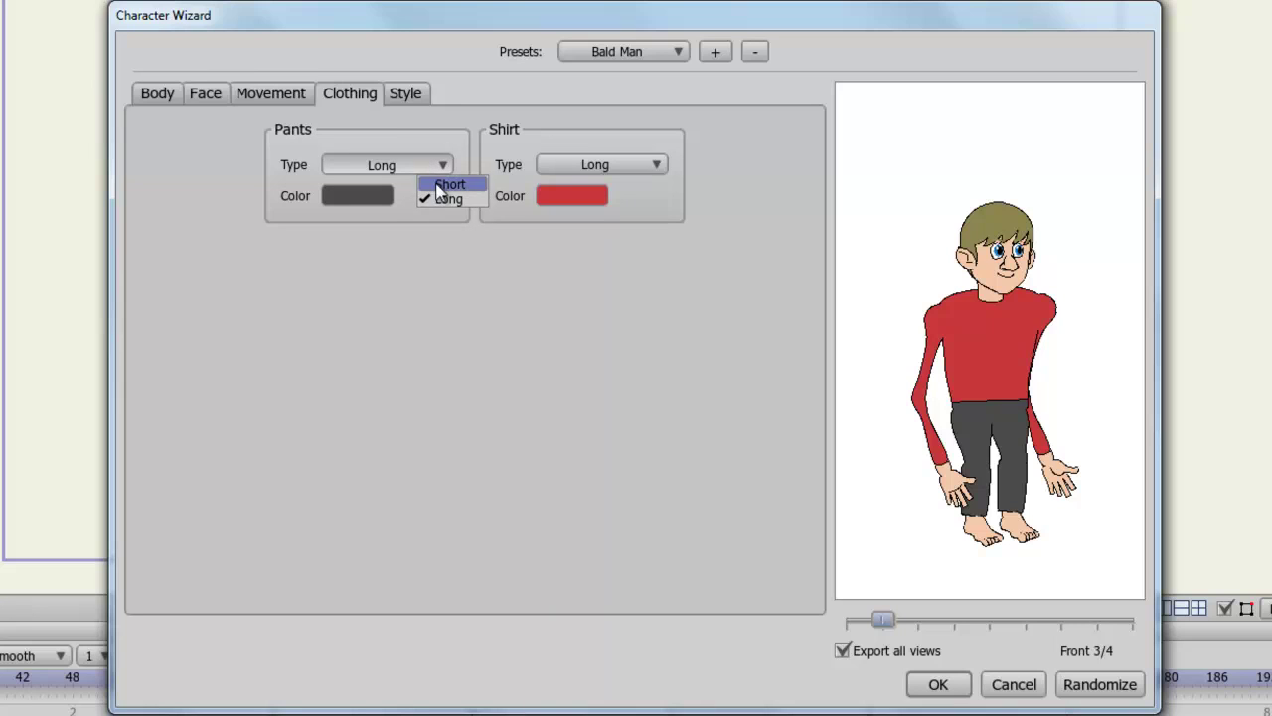
click(447, 184)
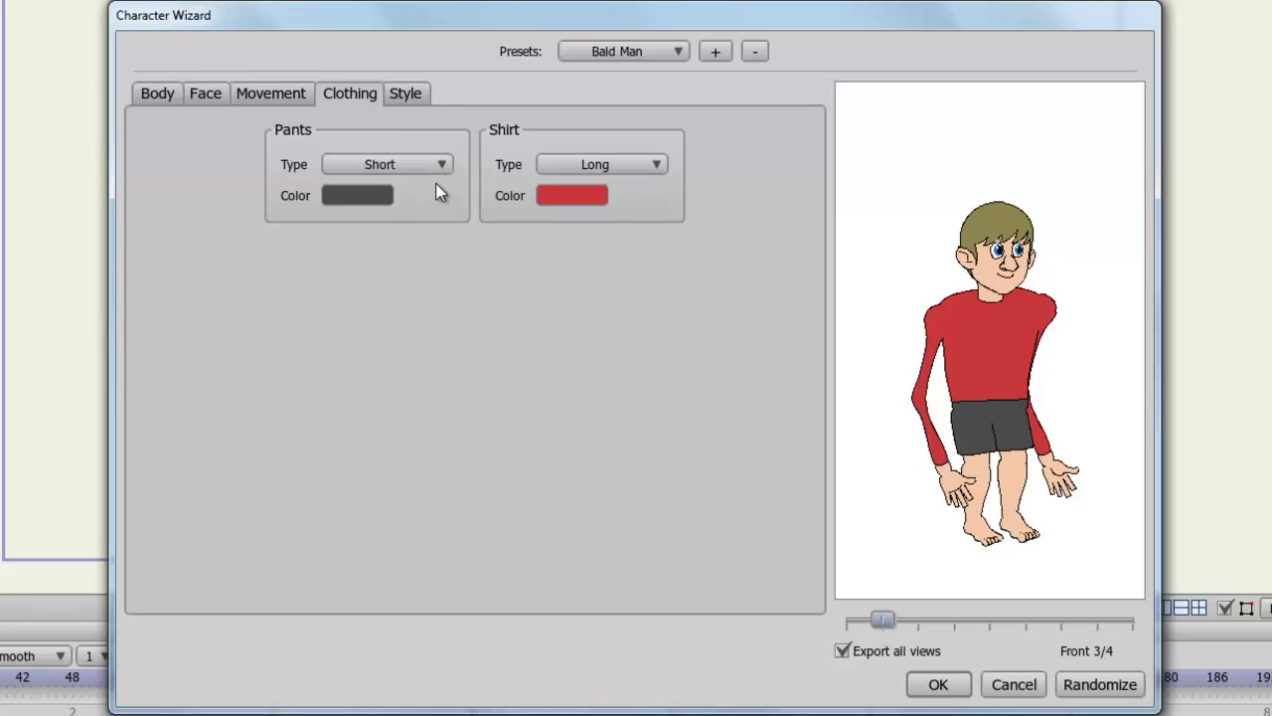
click(380, 202)
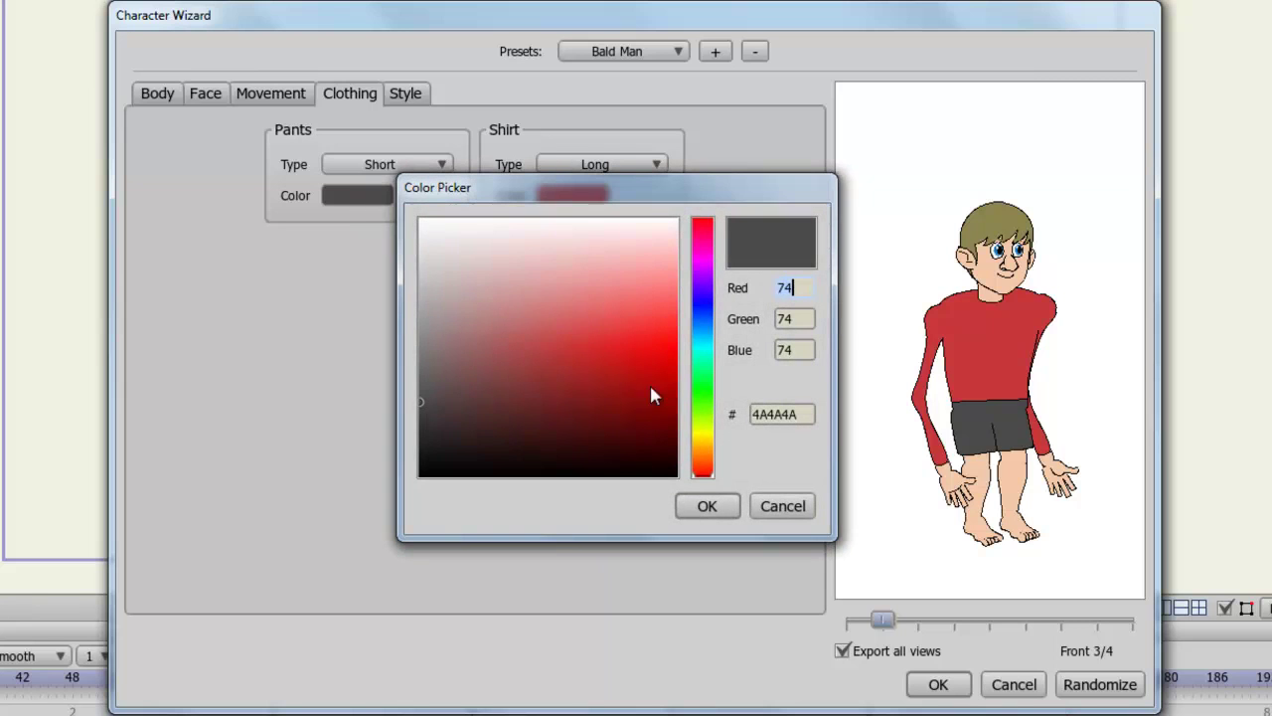
click(702, 314)
click(630, 361)
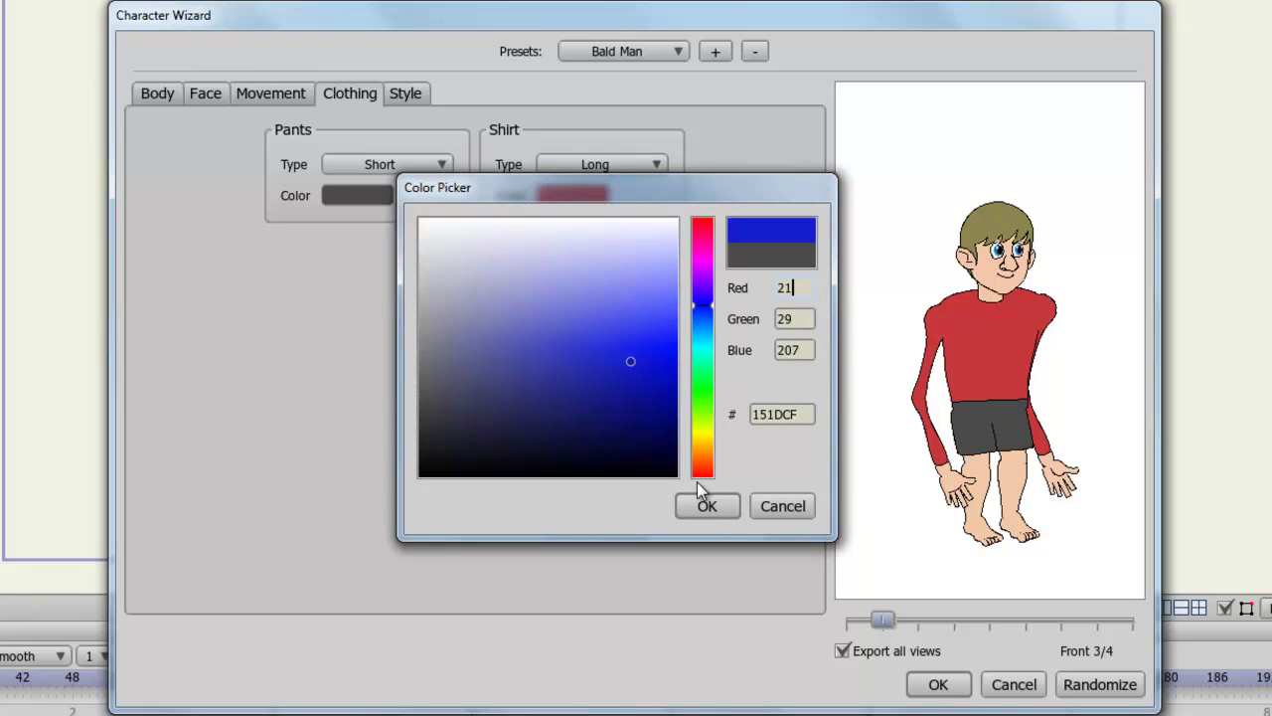
click(705, 507)
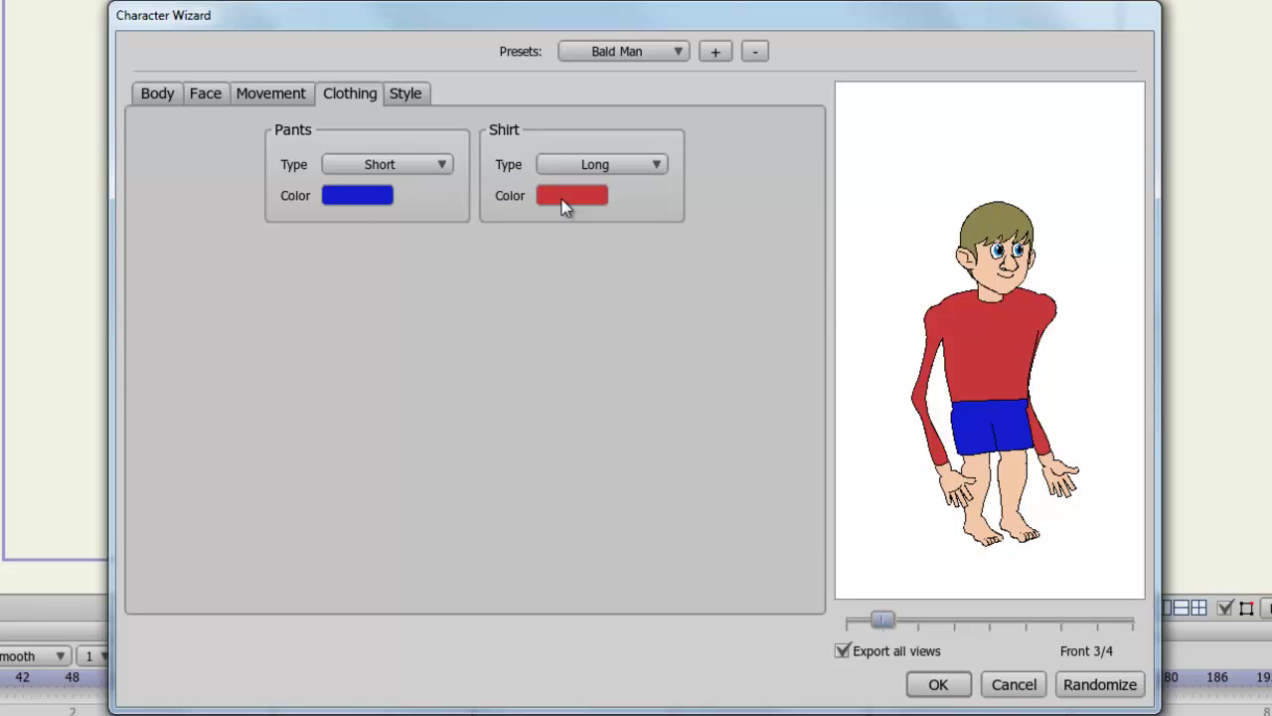
- Randomize the character repeatedly and add the version with a propeller cap, red short-sleeved shirt and green shorts, with all views exported
click(410, 97)
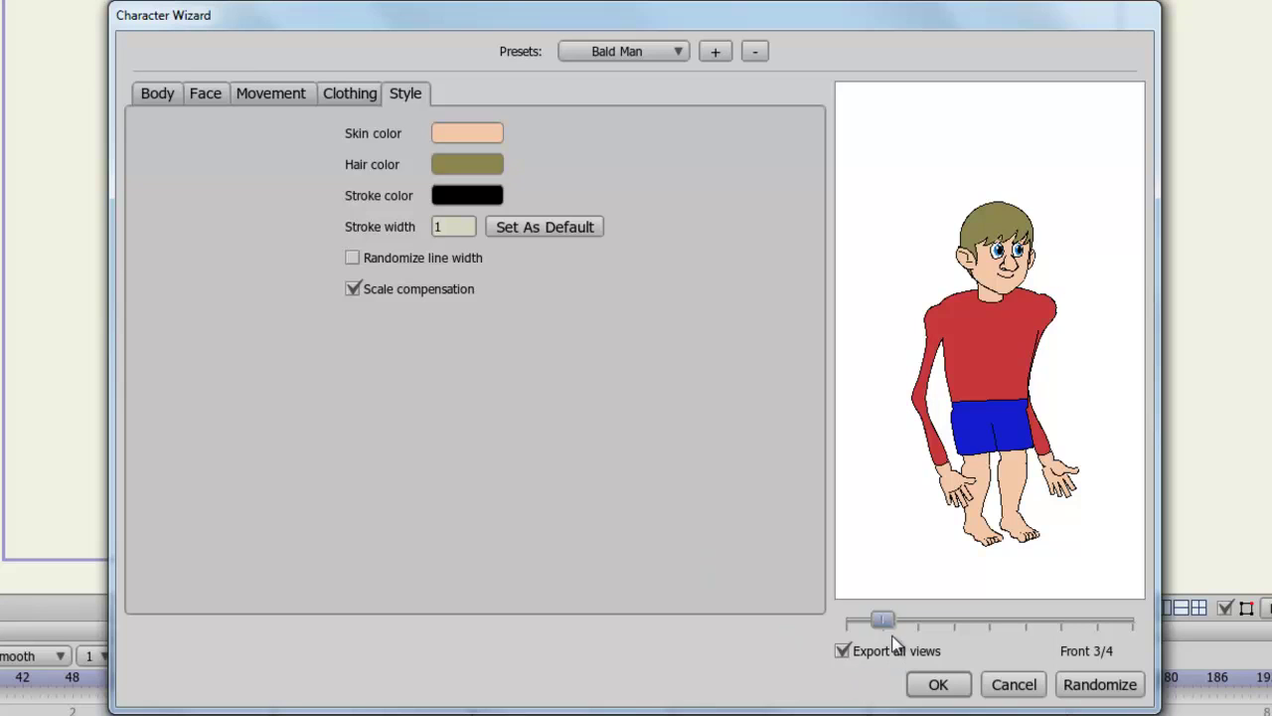
mouse_move(884, 622)
mouse_down()
mouse_move(1137, 624)
mouse_move(843, 624)
mouse_move(873, 625)
mouse_up()
click(1100, 685)
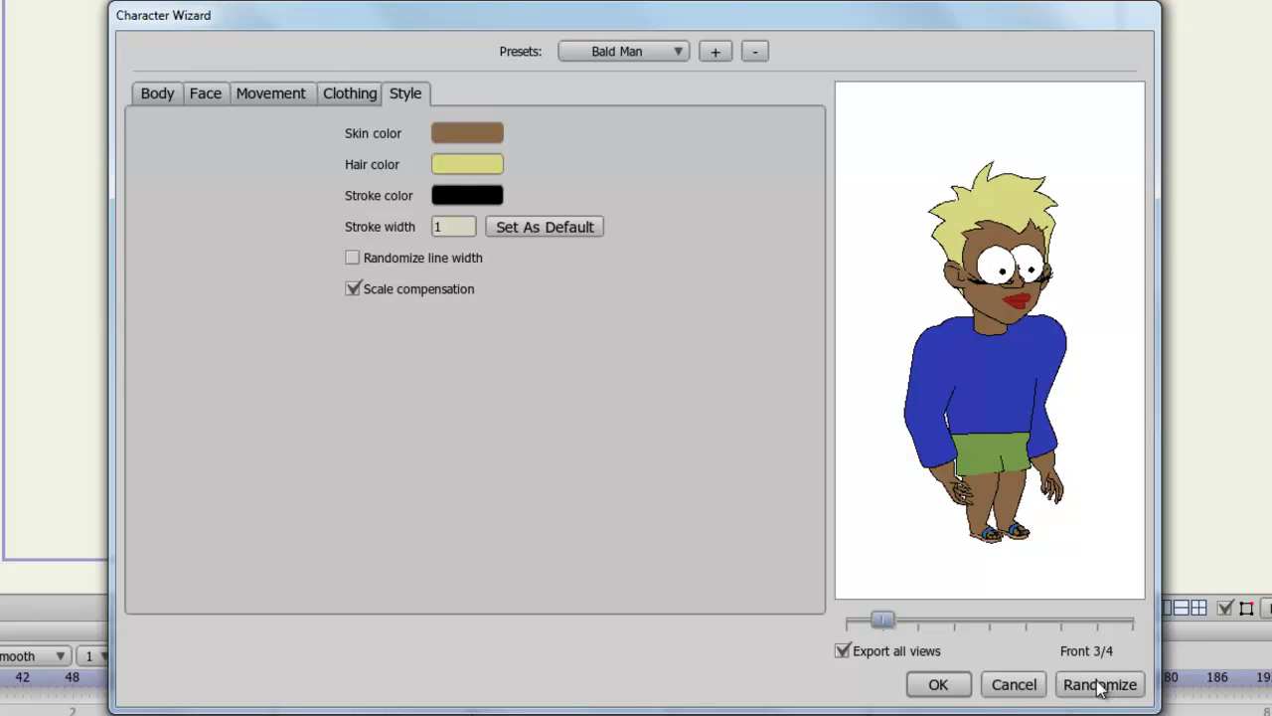
click(1101, 685)
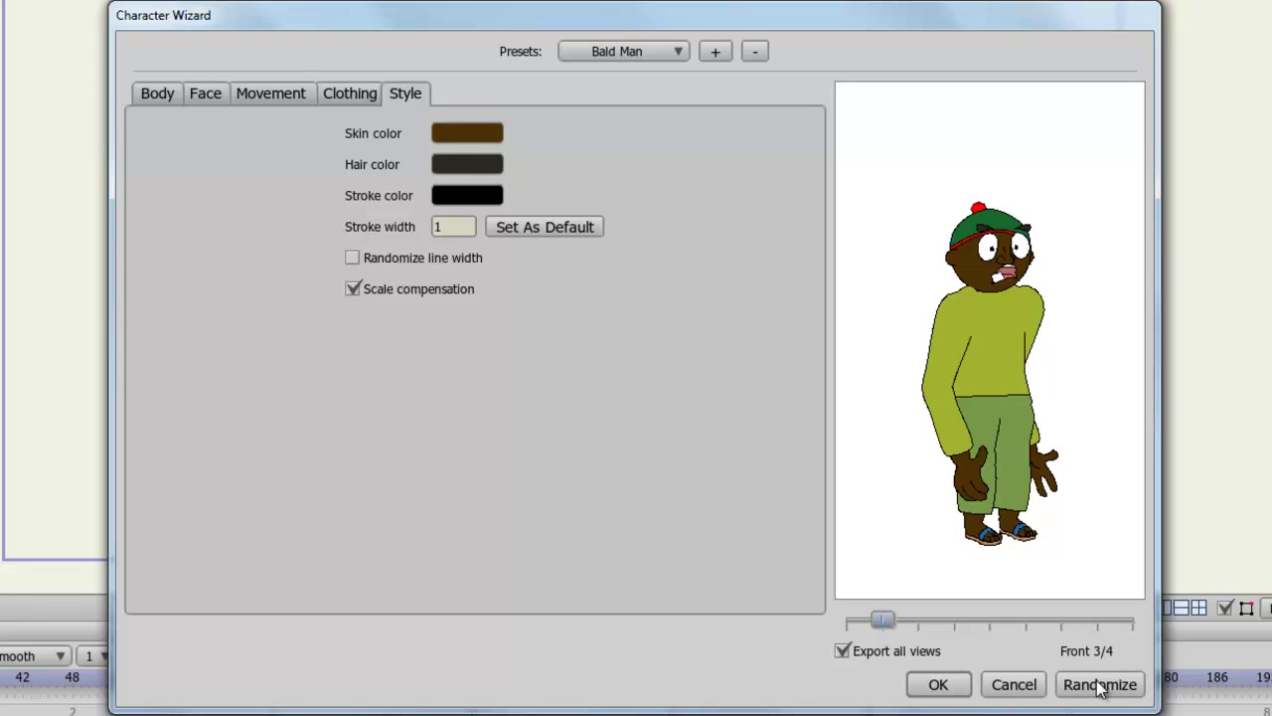
click(1100, 686)
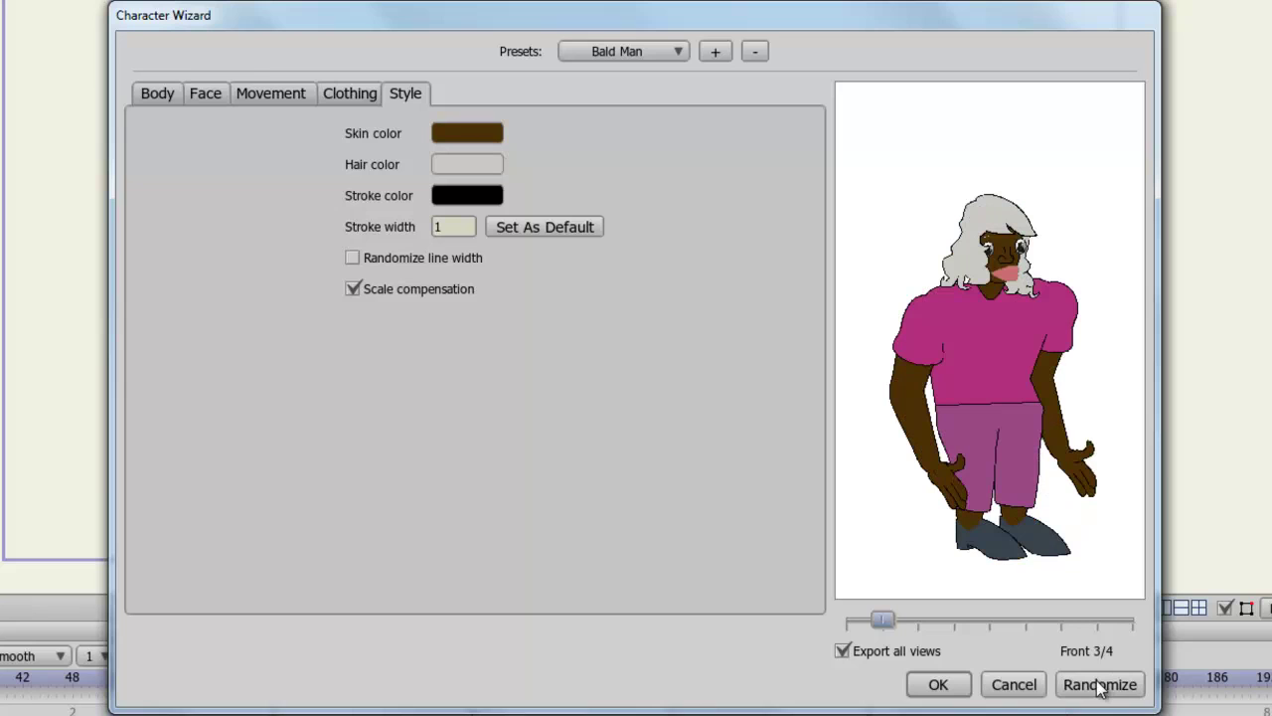
click(1100, 687)
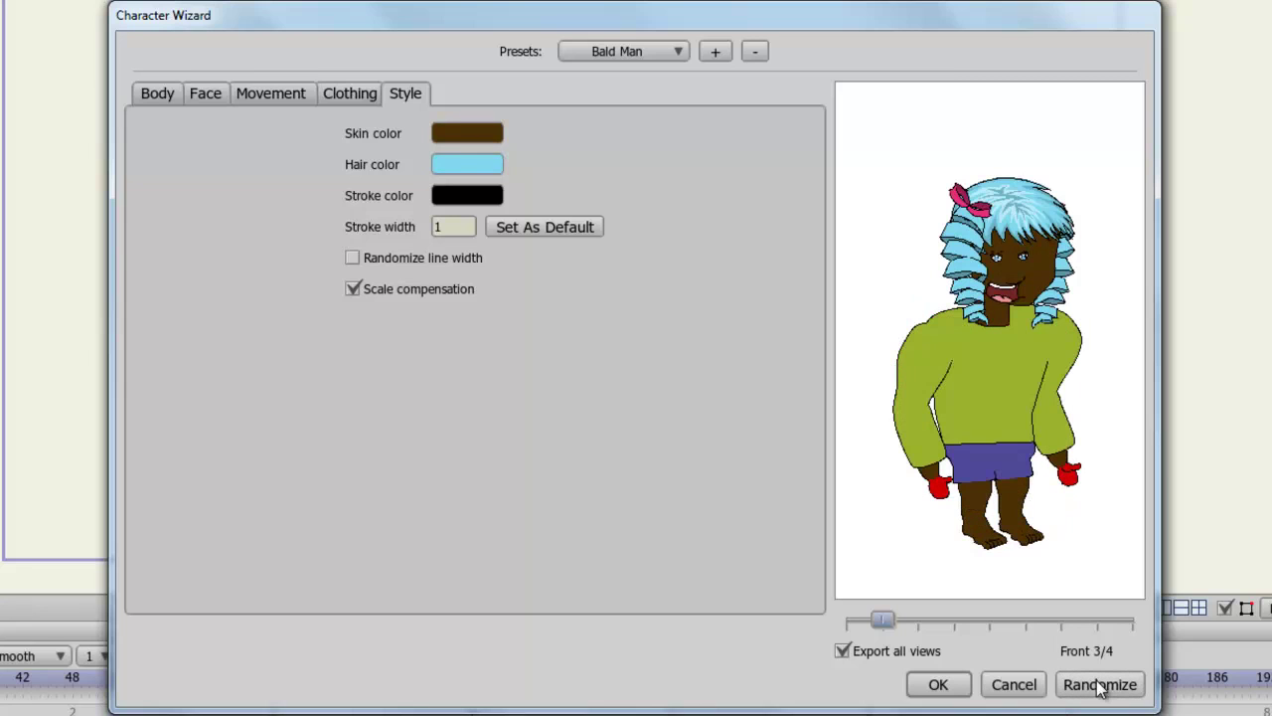
click(1101, 686)
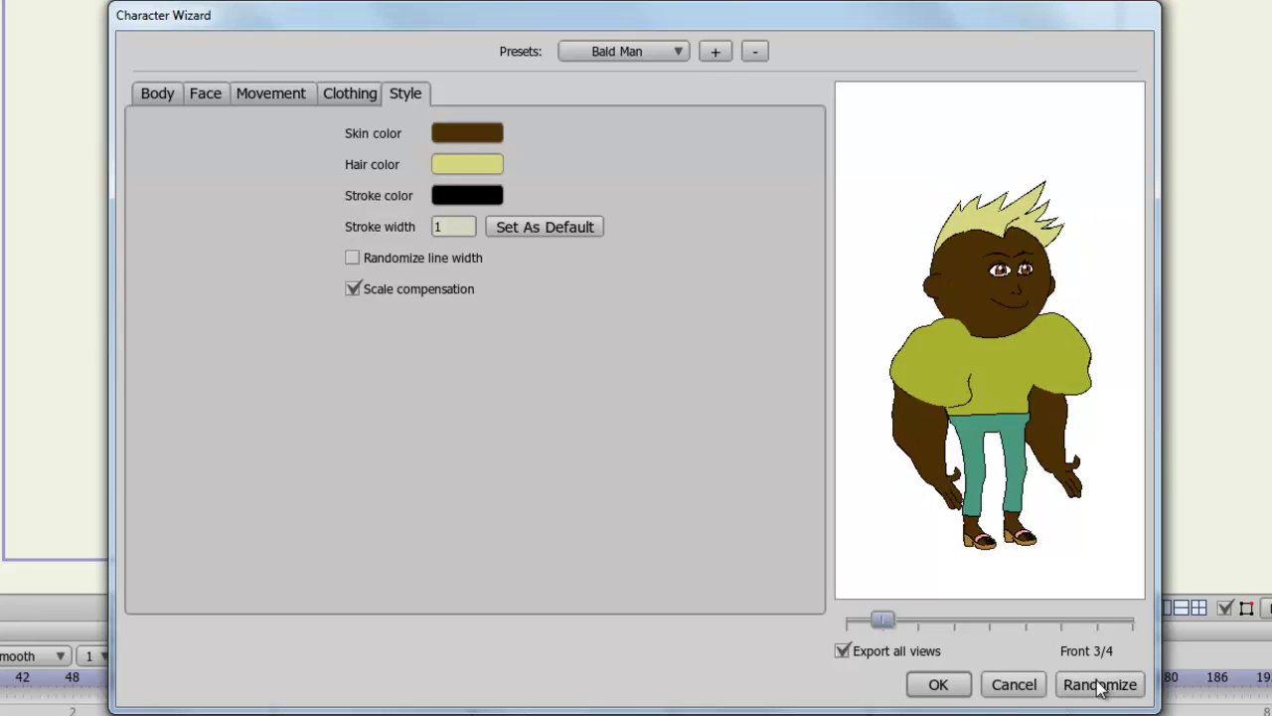
click(1101, 686)
click(1100, 686)
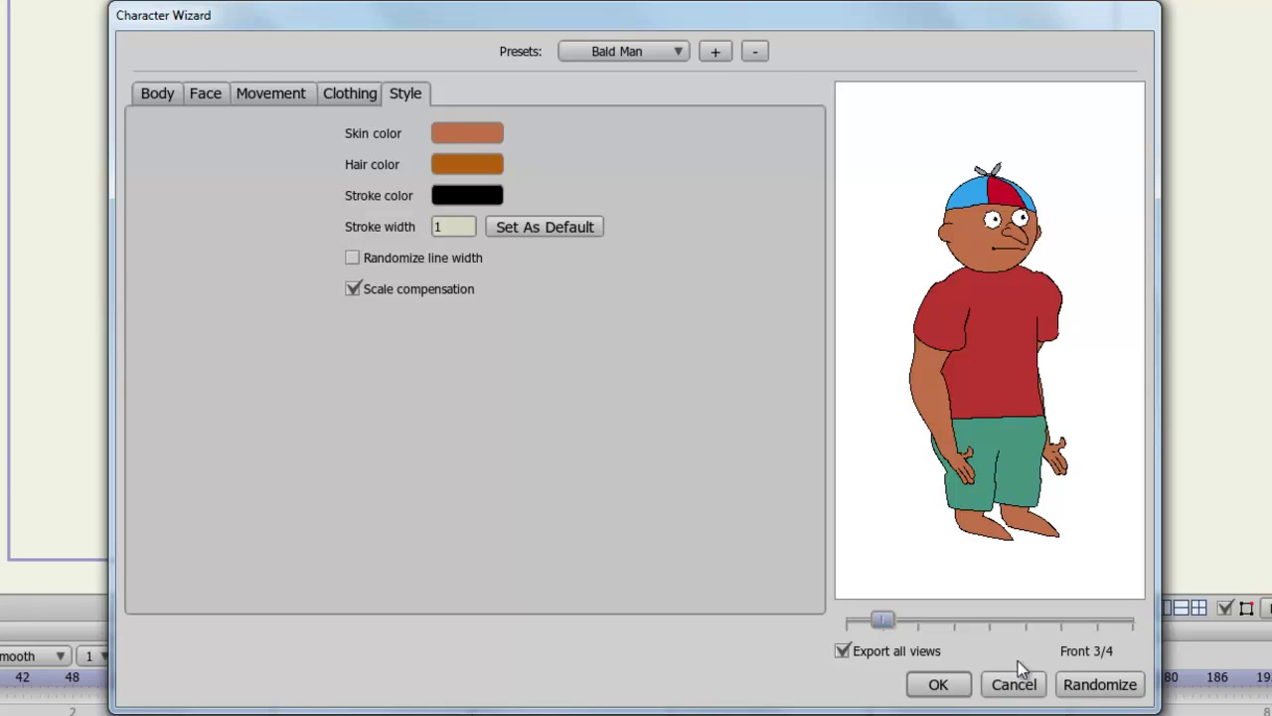
click(940, 686)
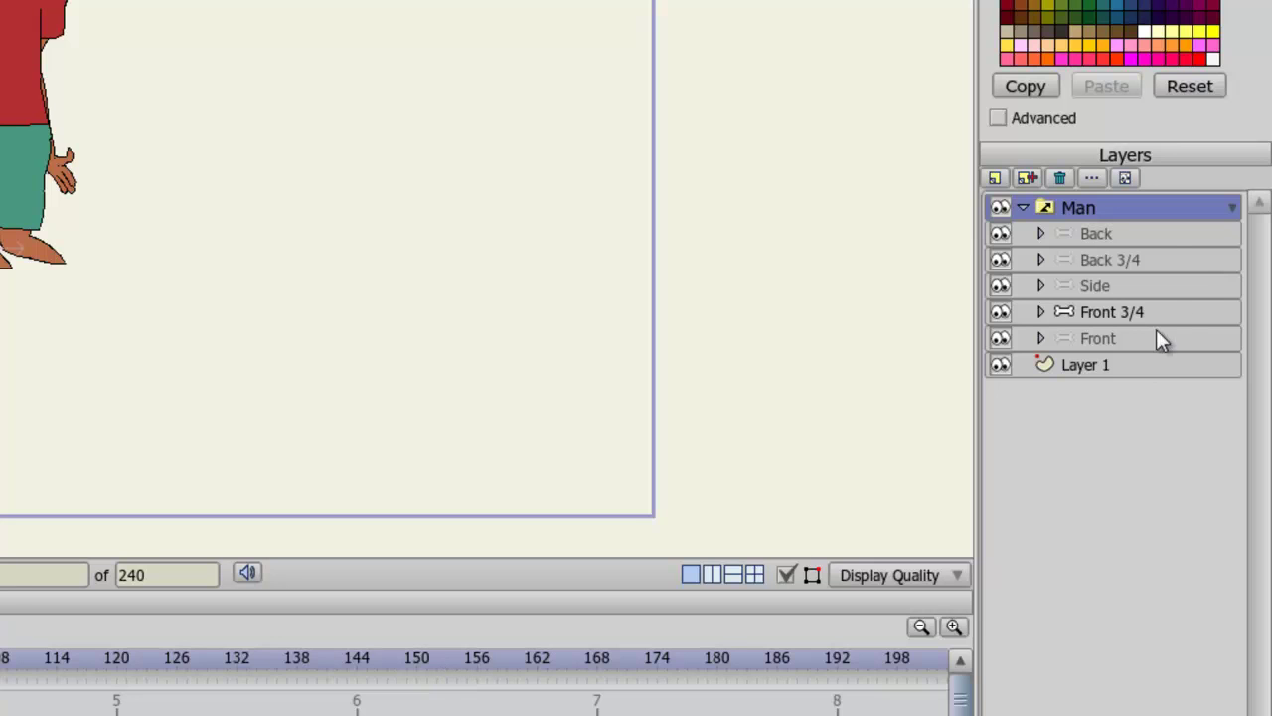
- Examine the Man character's Back, Back 3/4, Front 3/4 and Front view layers one by one
click(1126, 239)
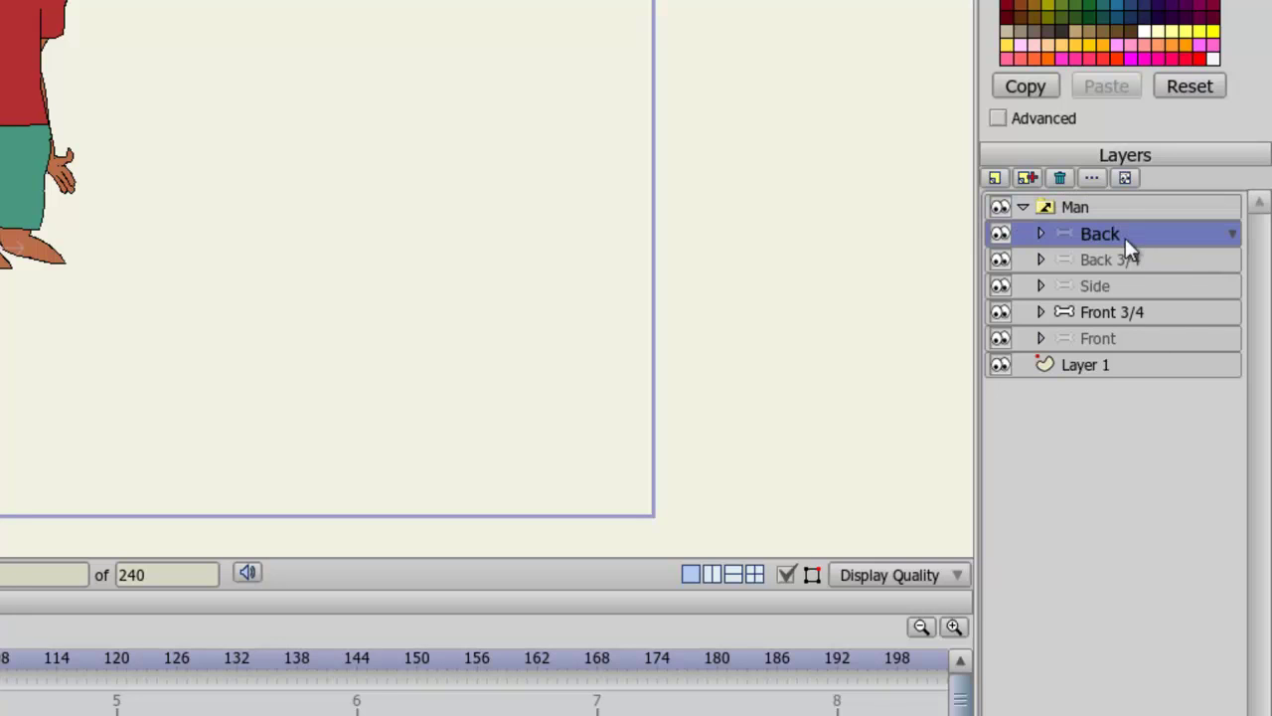
click(1131, 264)
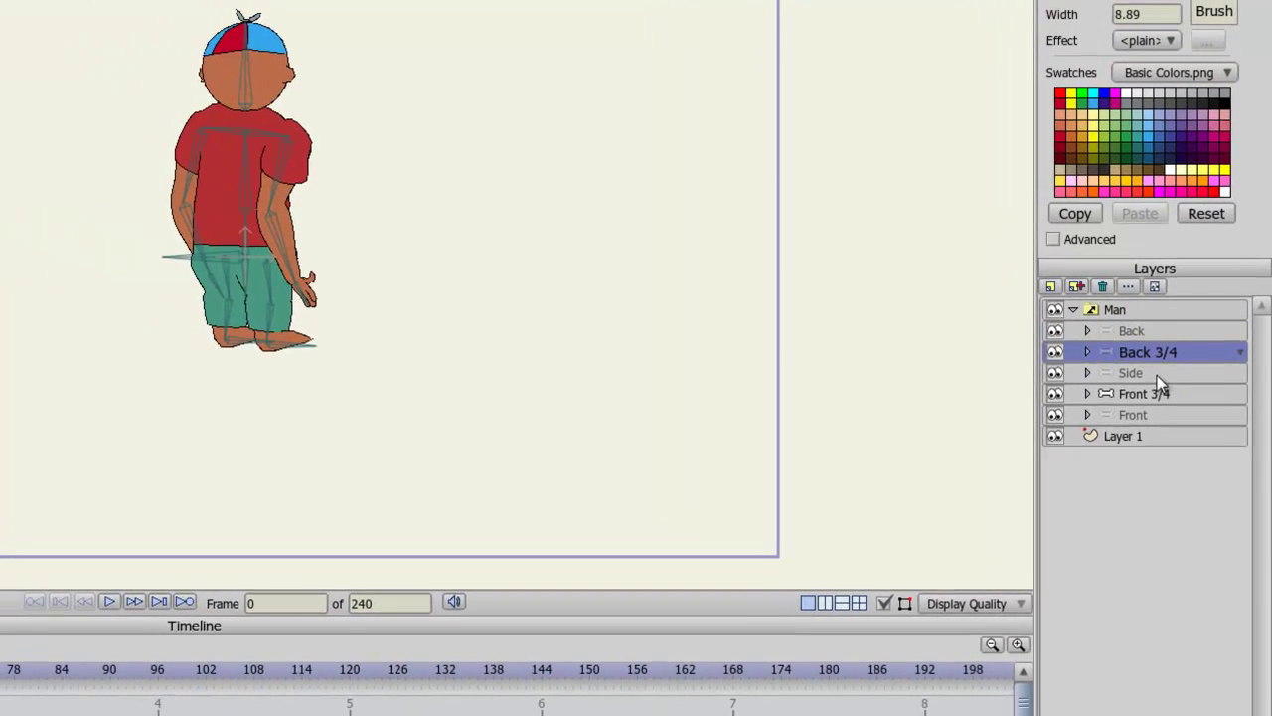
click(1150, 350)
click(1170, 370)
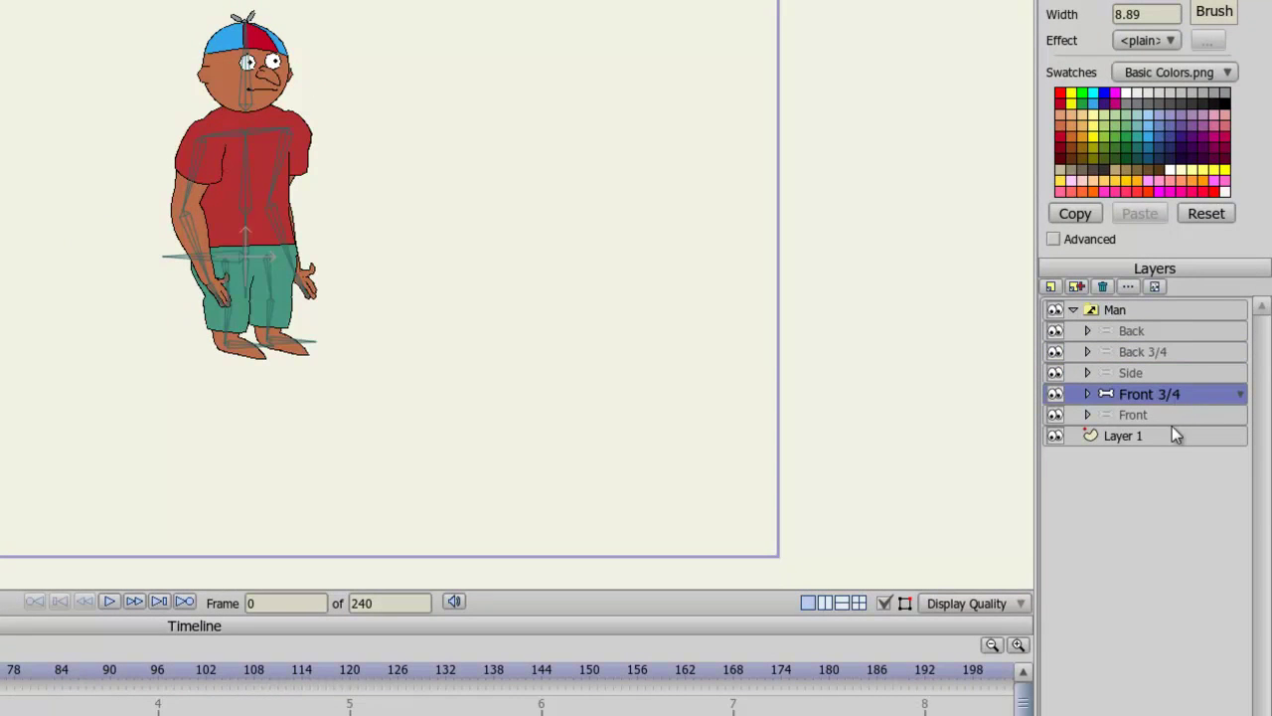
click(1166, 414)
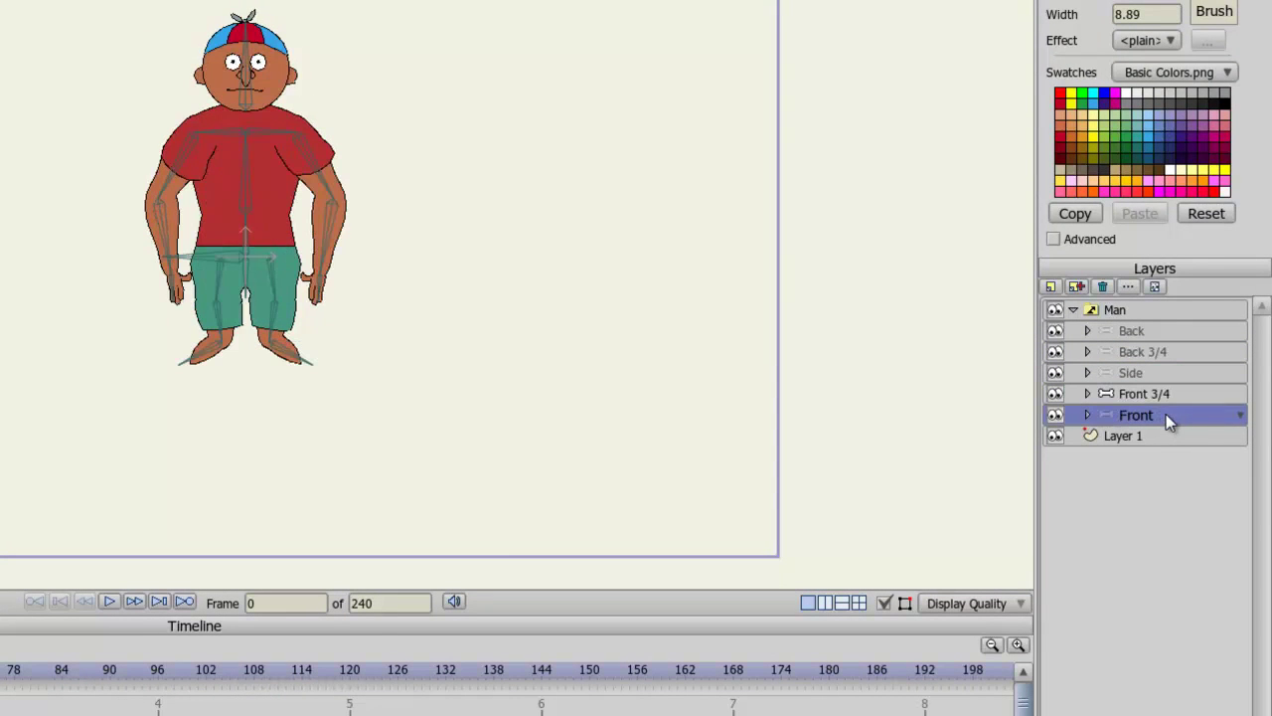
- Switch the Man layer to its Side view and pose one leg back, the other forward and the near arm back by manipulating bones
right_click(1121, 314)
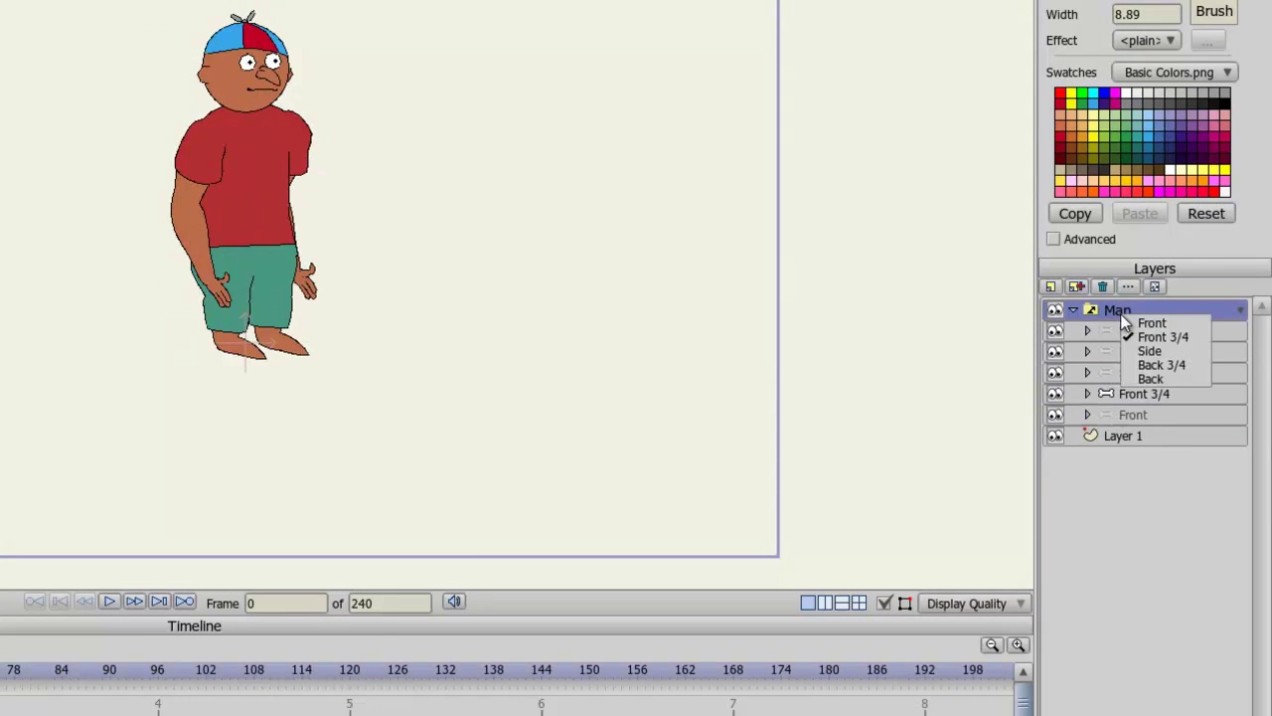
click(1157, 351)
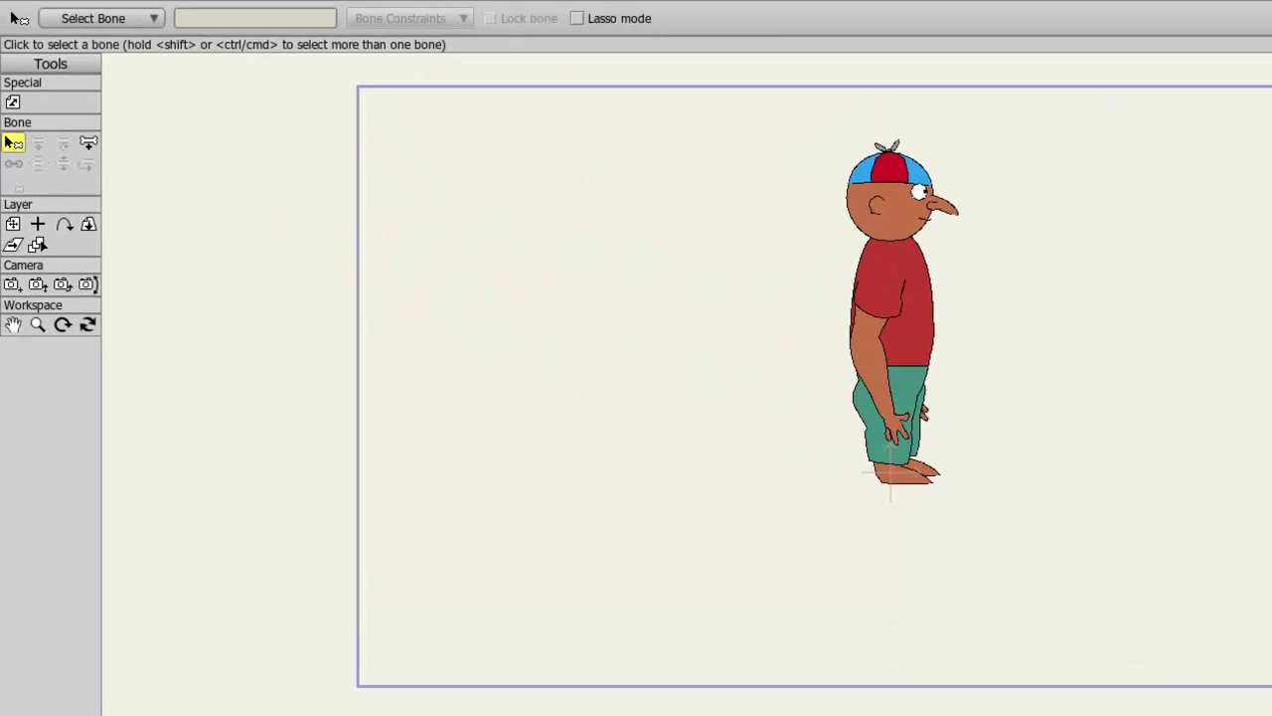
click(63, 123)
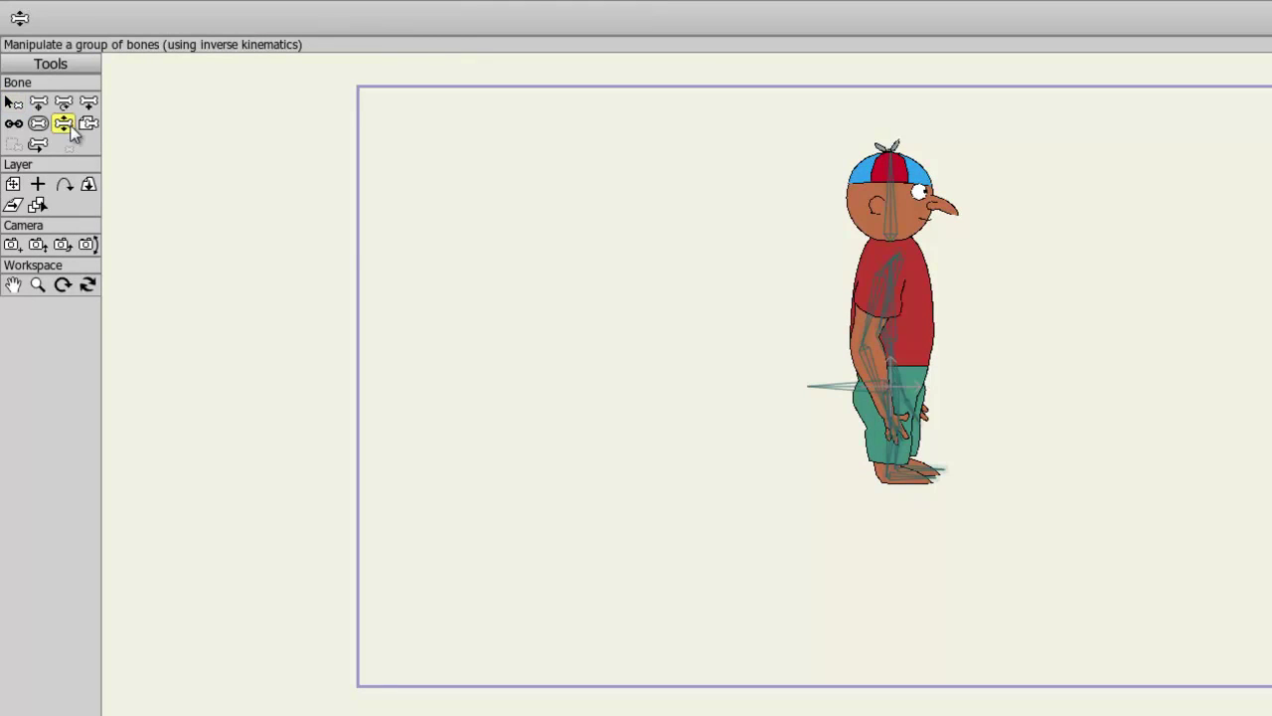
drag(883, 410, 840, 417)
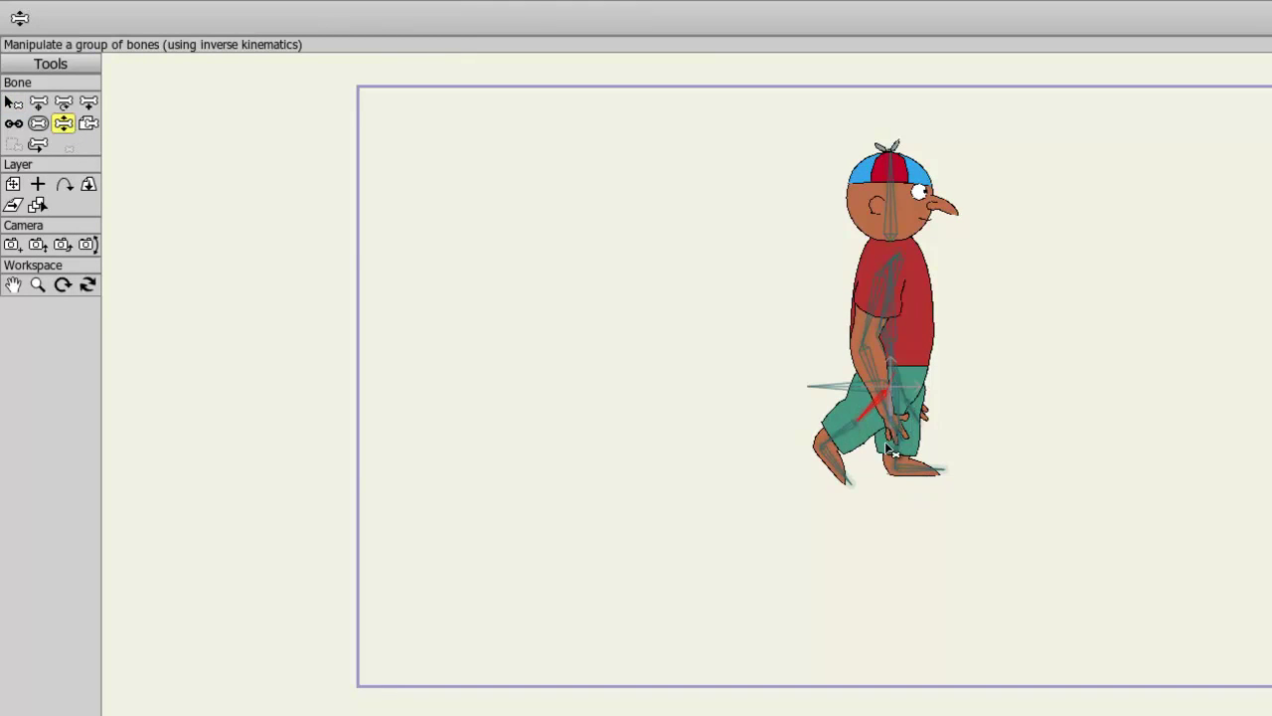
drag(909, 469, 991, 484)
drag(901, 442, 740, 532)
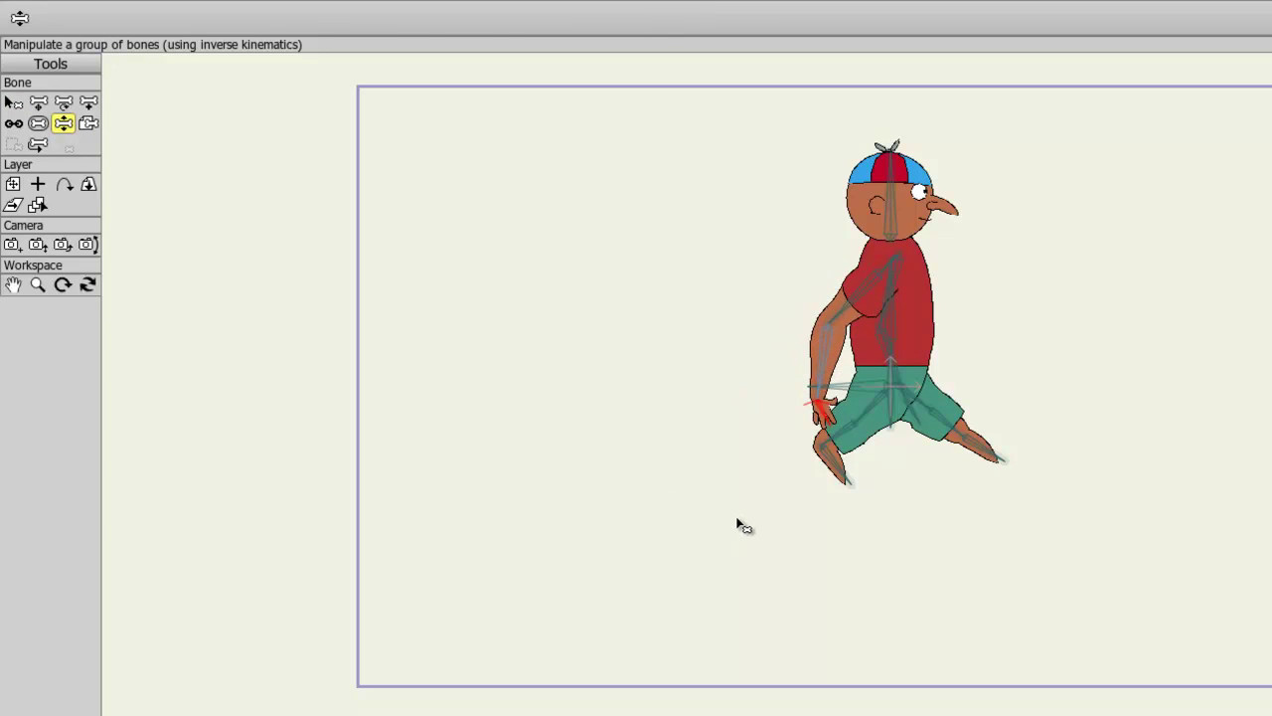
- Show the Actions window beside the character to examine its available actions, and close it
click(386, 1)
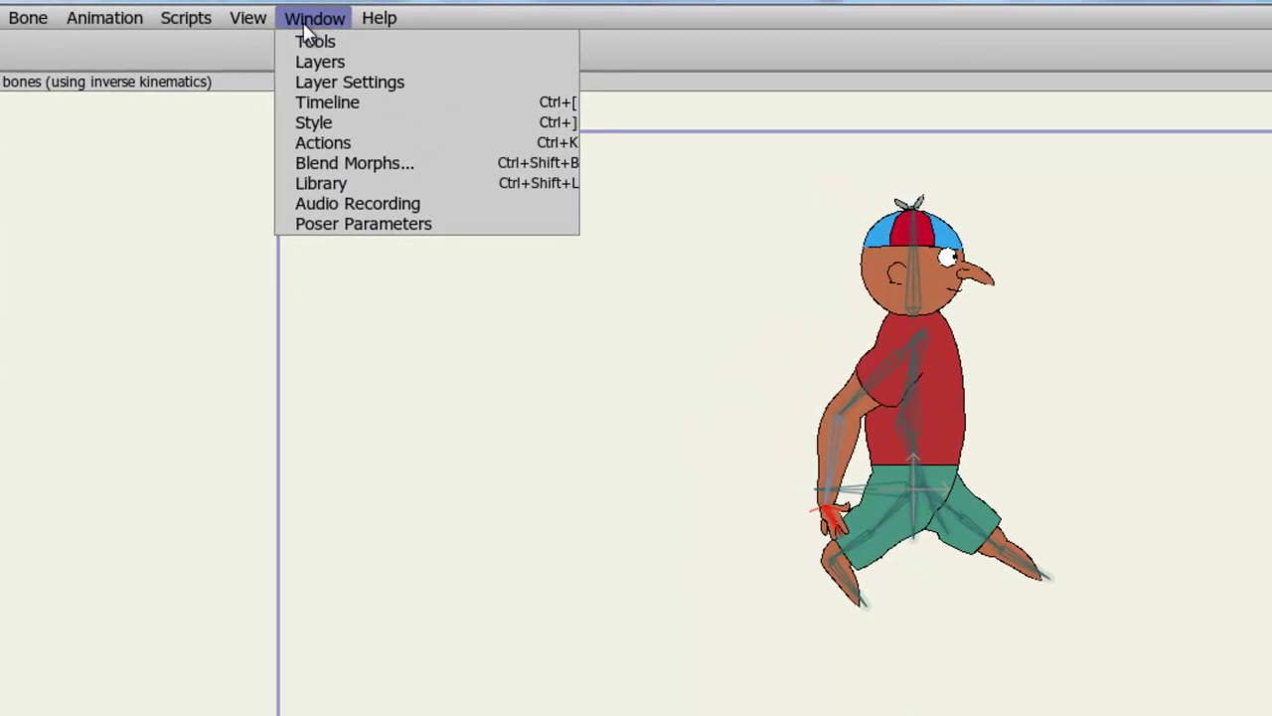
click(323, 140)
drag(310, 184, 493, 253)
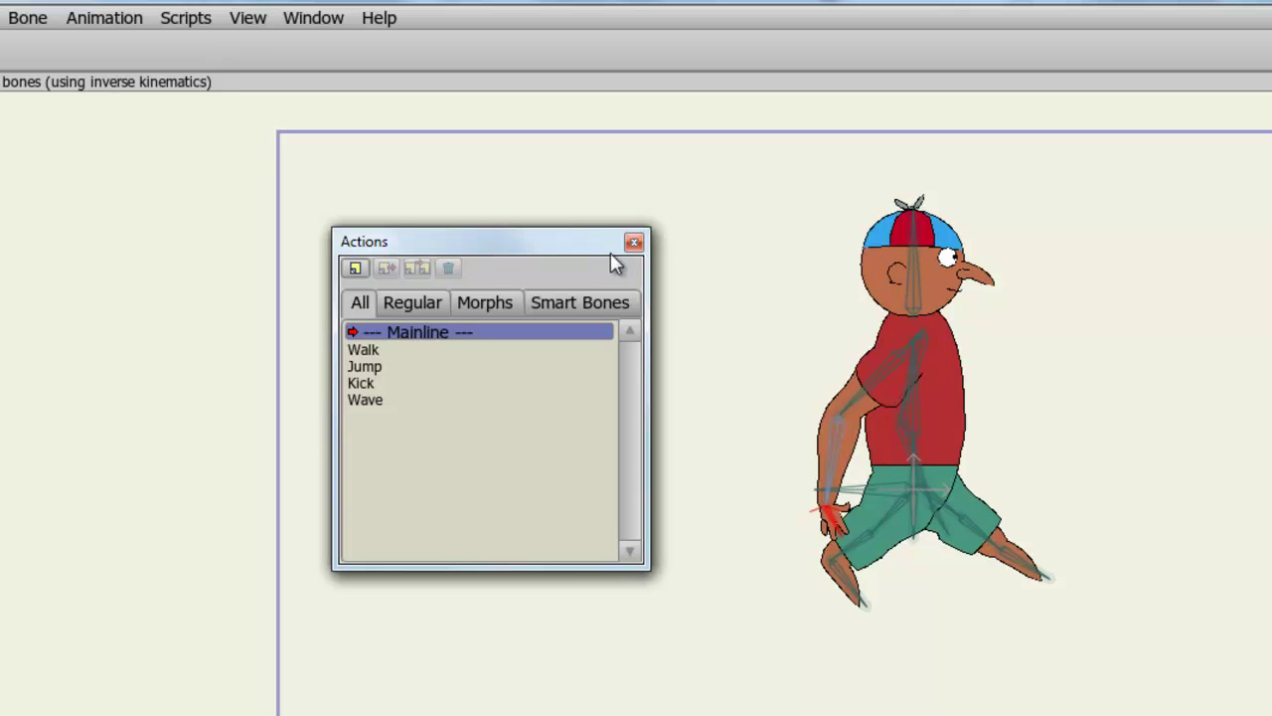
click(633, 241)
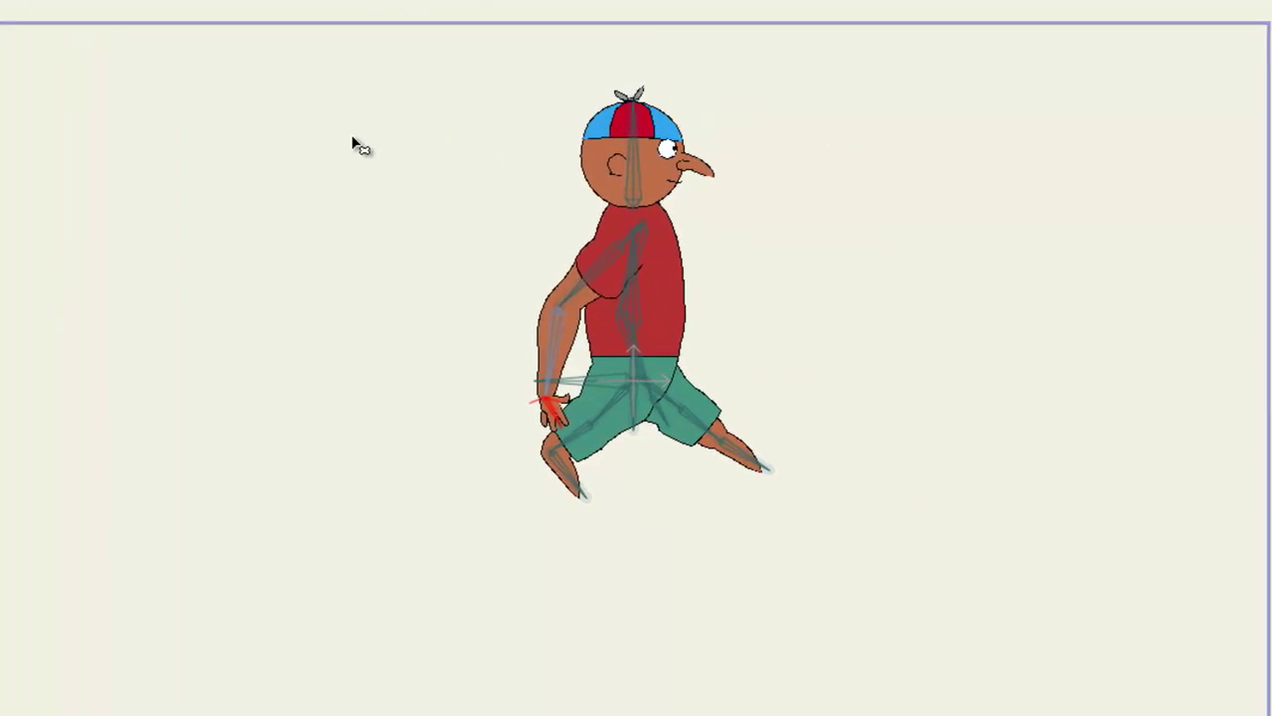